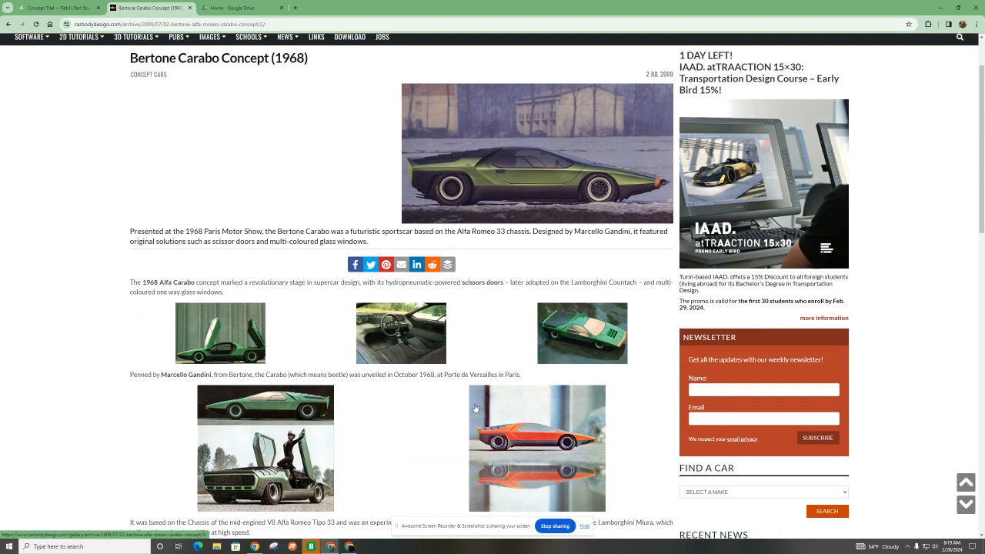
{"action": "scroll", "coordinate": [474, 404], "scroll_direction": "down", "scroll_amount": 2}
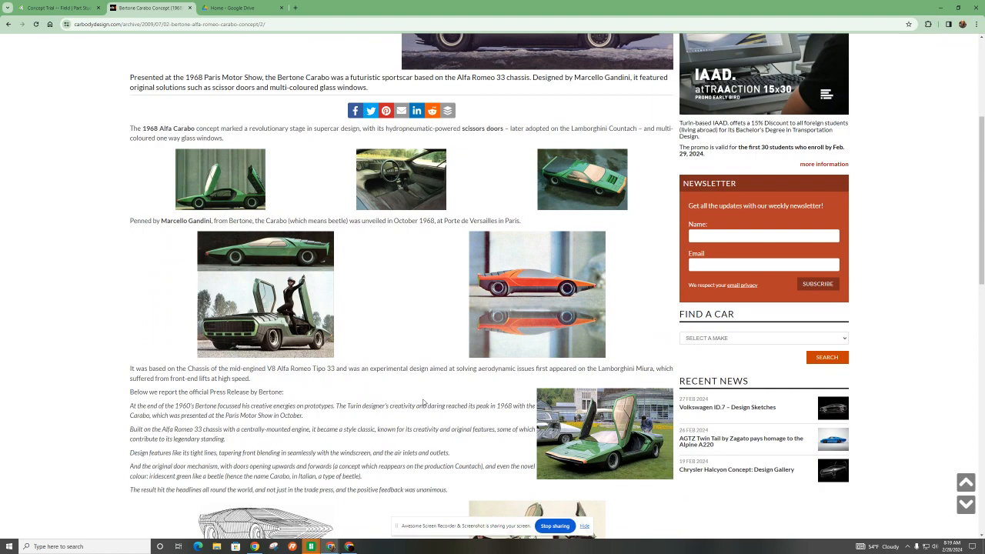
- Examine the photos and text of the Bertone Carabo Concept (1968) article for a side view of the car
{"action": "scroll", "coordinate": [422, 402], "scroll_direction": "down", "scroll_amount": 3}
{"action": "scroll", "coordinate": [422, 401], "scroll_direction": "up", "scroll_amount": 6}
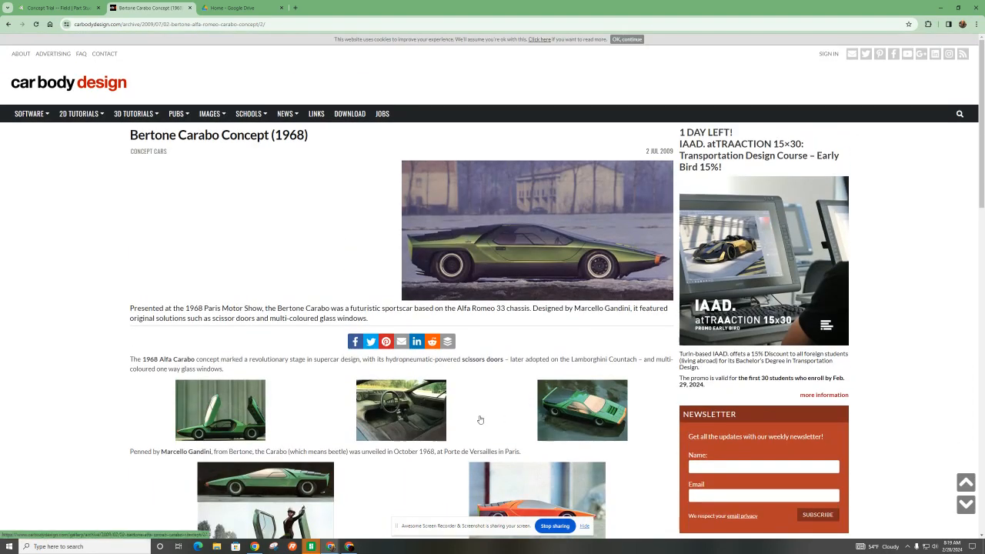
{"action": "scroll", "coordinate": [479, 422], "scroll_direction": "down", "scroll_amount": 2}
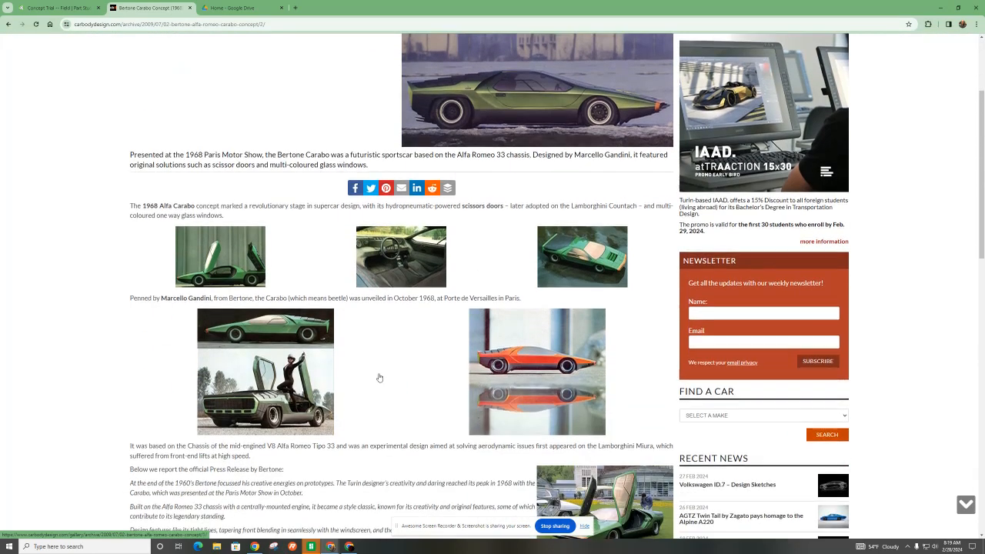
{"action": "scroll", "coordinate": [380, 378], "scroll_direction": "up", "scroll_amount": 2}
{"action": "scroll", "coordinate": [413, 443], "scroll_direction": "down", "scroll_amount": 2}
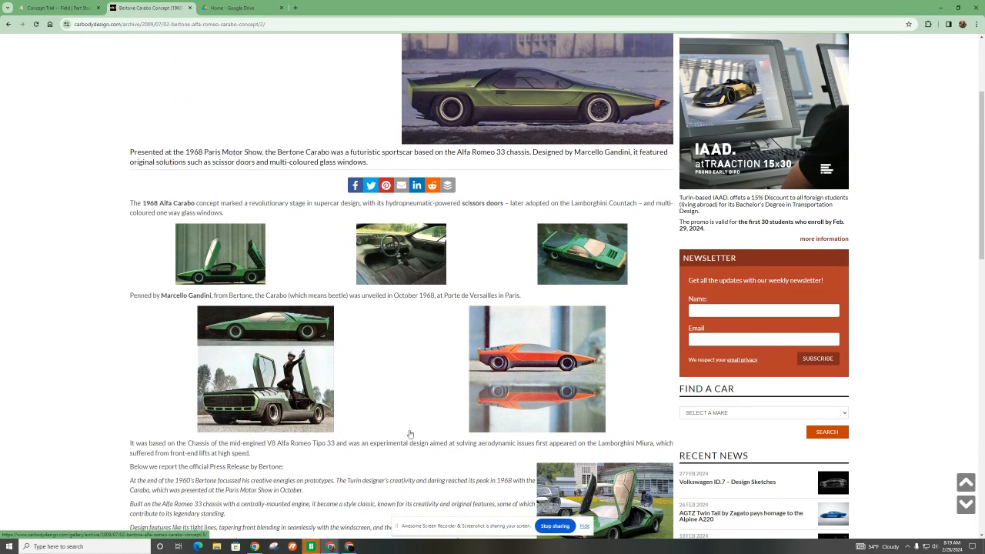
{"action": "scroll", "coordinate": [410, 434], "scroll_direction": "down", "scroll_amount": 2}
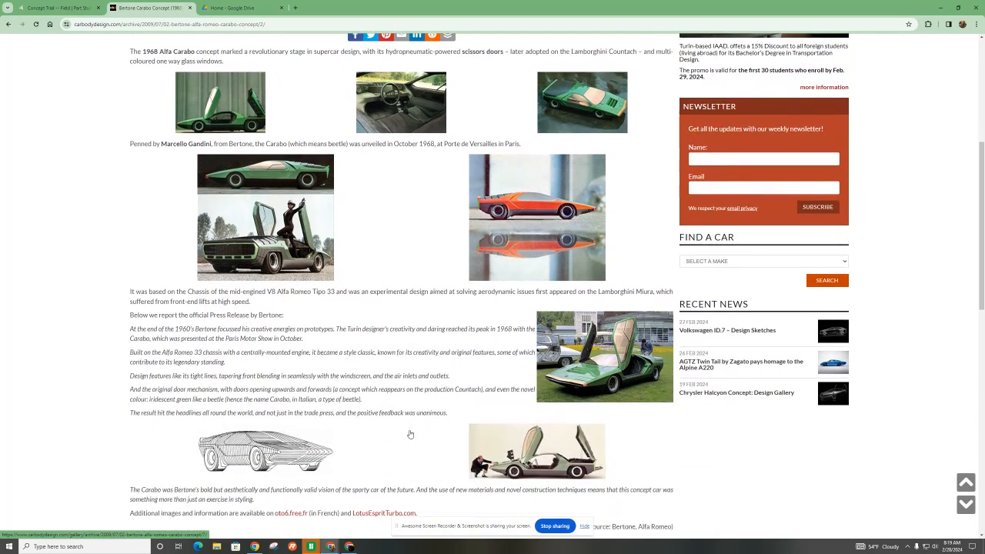
{"action": "scroll", "coordinate": [410, 435], "scroll_direction": "down", "scroll_amount": 1}
{"action": "scroll", "coordinate": [411, 432], "scroll_direction": "up", "scroll_amount": 3}
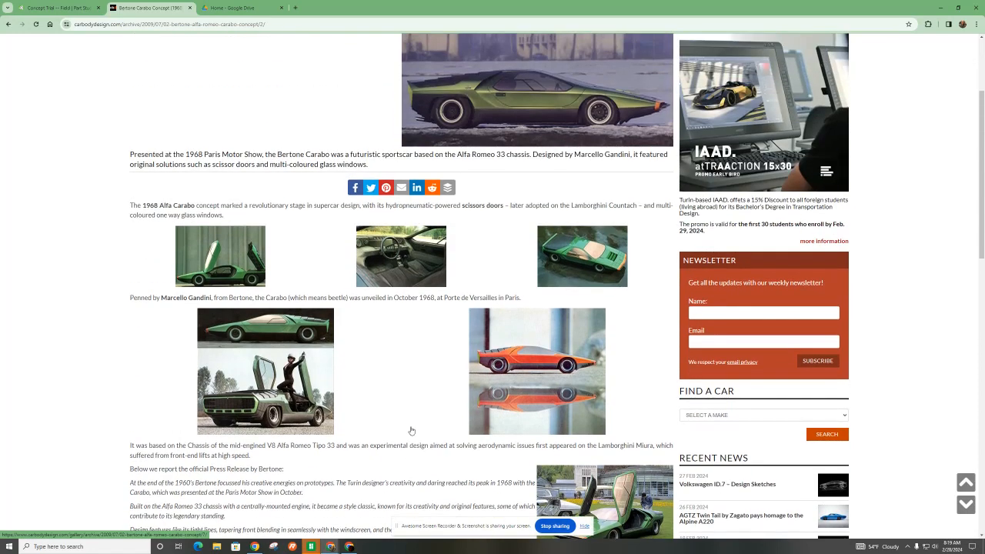
{"action": "scroll", "coordinate": [410, 431], "scroll_direction": "up", "scroll_amount": 3}
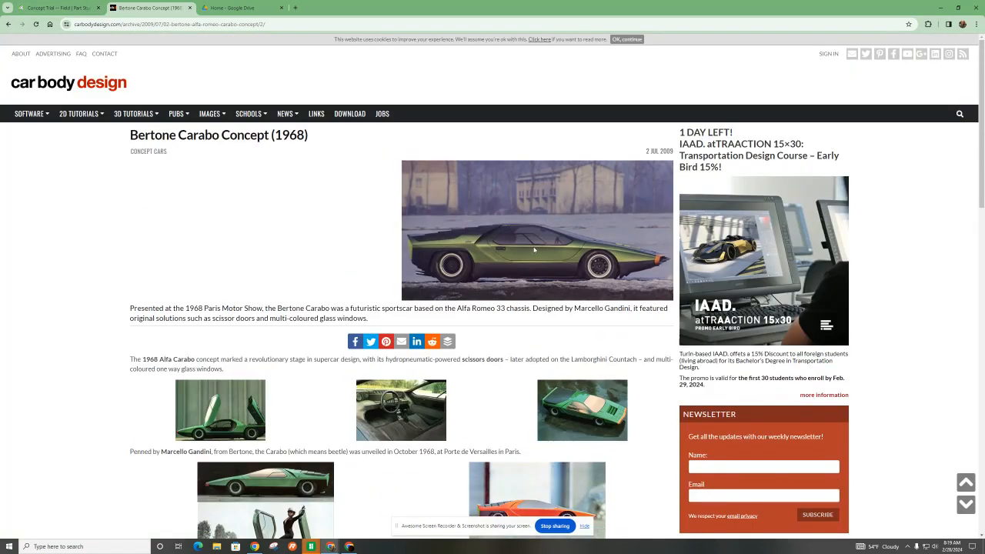
- Switch to Google Drive and create a new blank Google Drawings file
{"action": "left_click", "coordinate": [273, 8]}
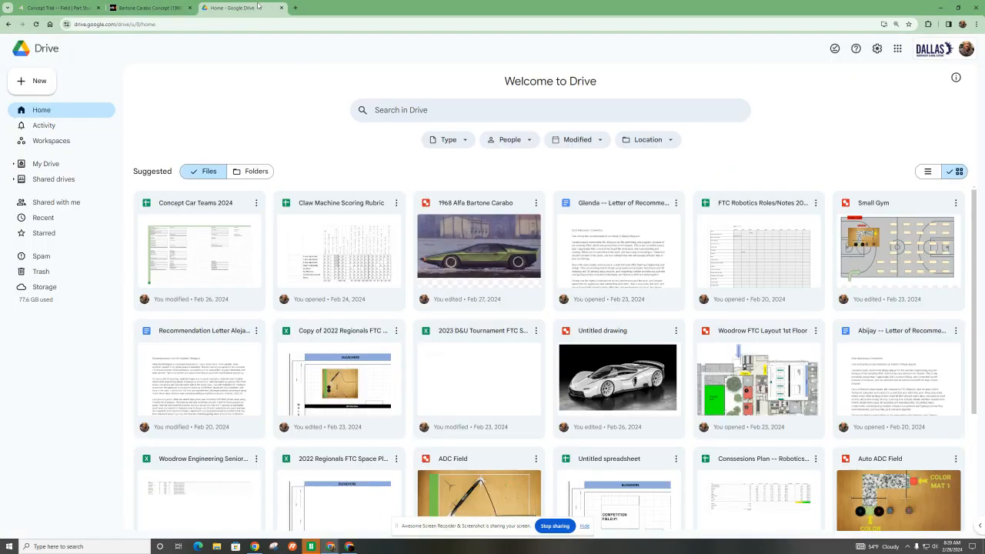
{"action": "left_click", "coordinate": [31, 82]}
{"action": "mouse_move", "coordinate": [108, 207]}
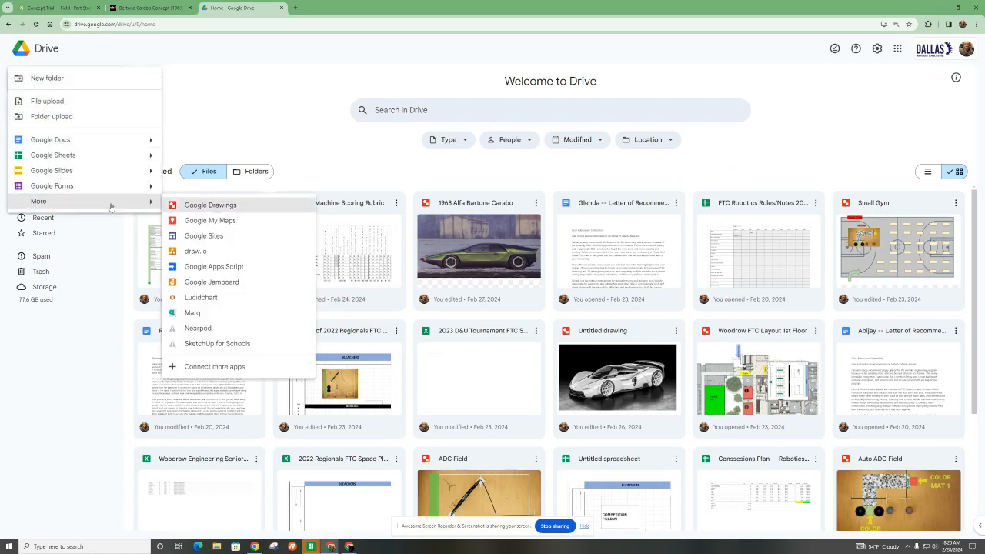
{"action": "left_click", "coordinate": [199, 204]}
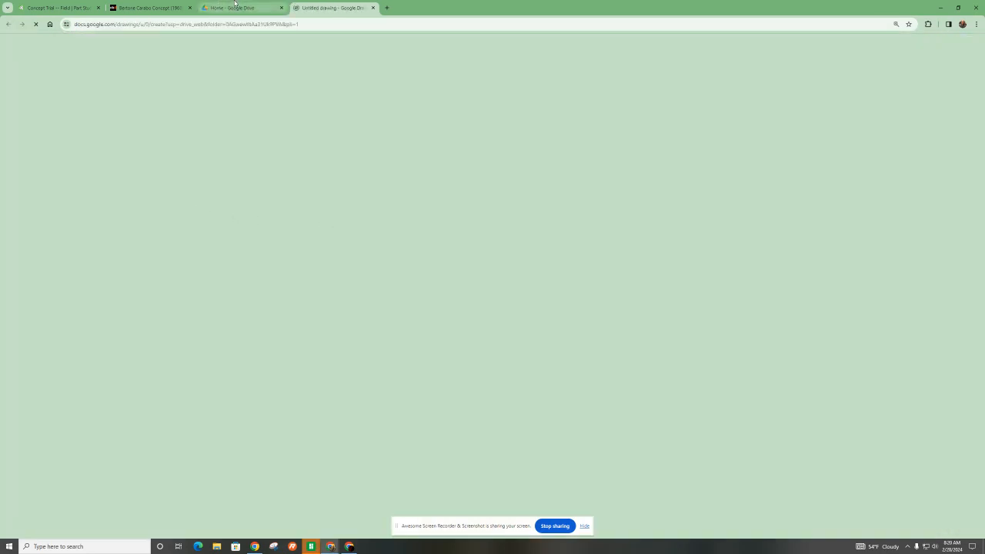
- Look at the existing 1968 Alfa Bartone Carabo drawing in Google Drive and return to the new drawing
{"action": "left_click", "coordinate": [238, 8]}
{"action": "left_click", "coordinate": [488, 260]}
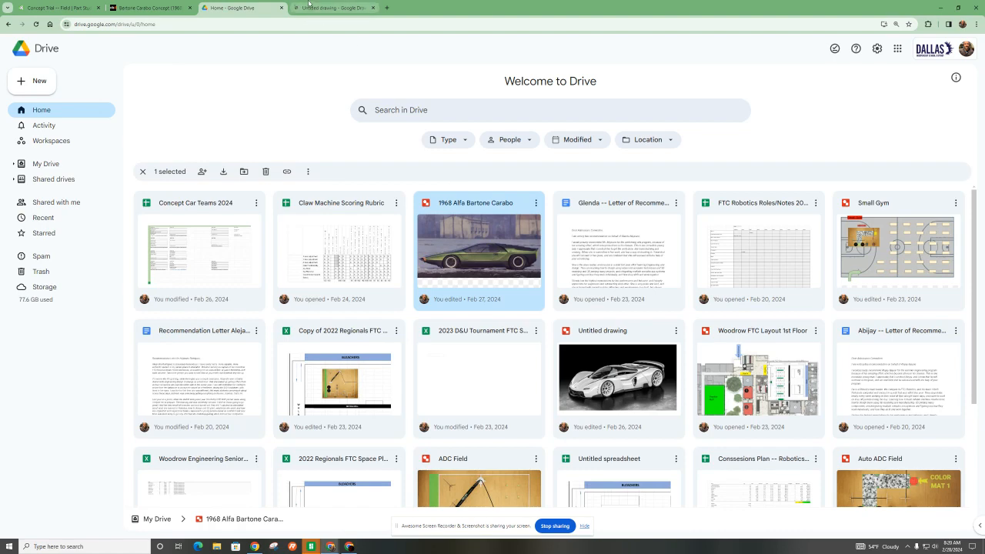
{"action": "left_click", "coordinate": [332, 8]}
- Copy the main side-view photo from the Bertone Carabo article and paste it into the untitled drawing
{"action": "left_click", "coordinate": [149, 7]}
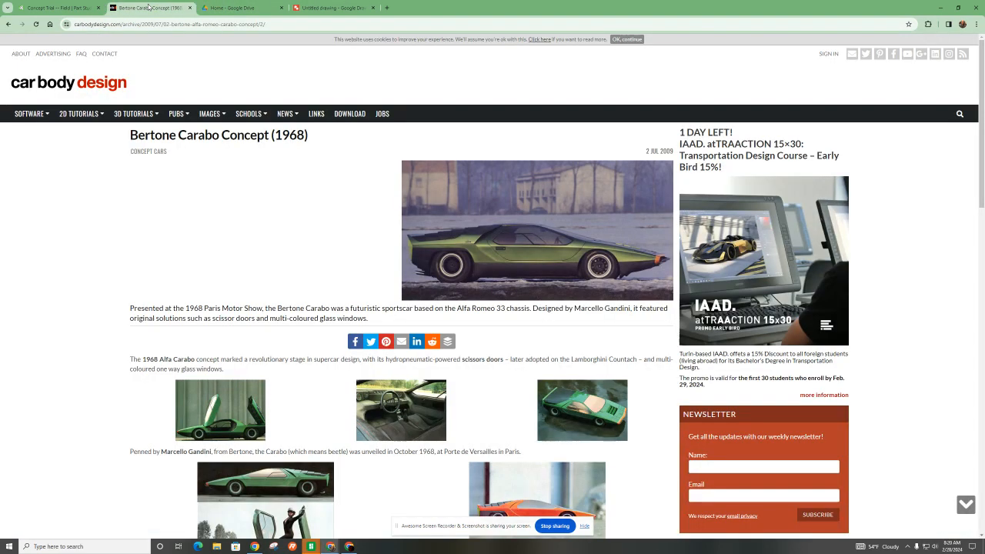
{"action": "right_click", "coordinate": [524, 250]}
{"action": "left_click", "coordinate": [550, 278]}
{"action": "left_click", "coordinate": [334, 8]}
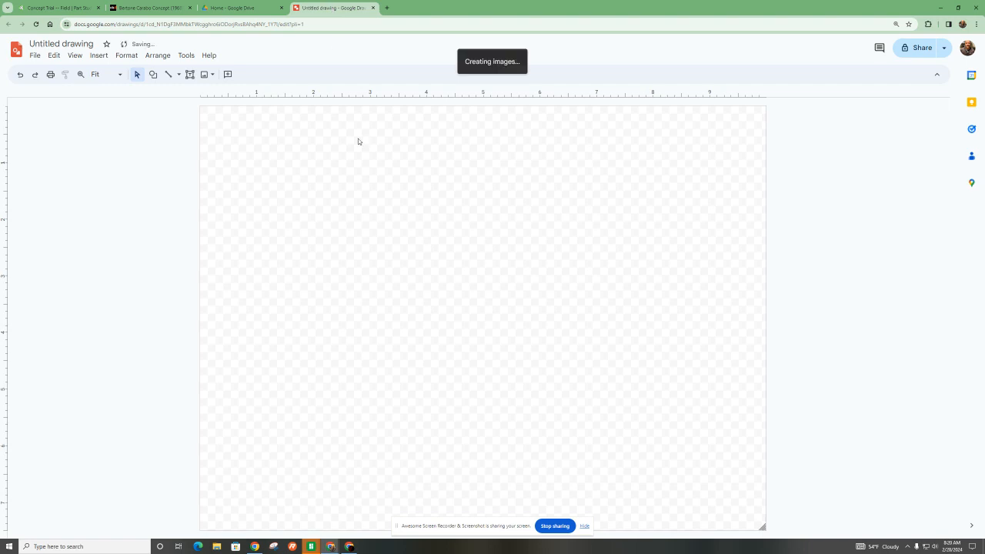
{"action": "key", "text": "ctrl+v"}
- Flip the pasted car photo horizontally using its Size & Rotation format options
{"action": "left_click", "coordinate": [125, 55]}
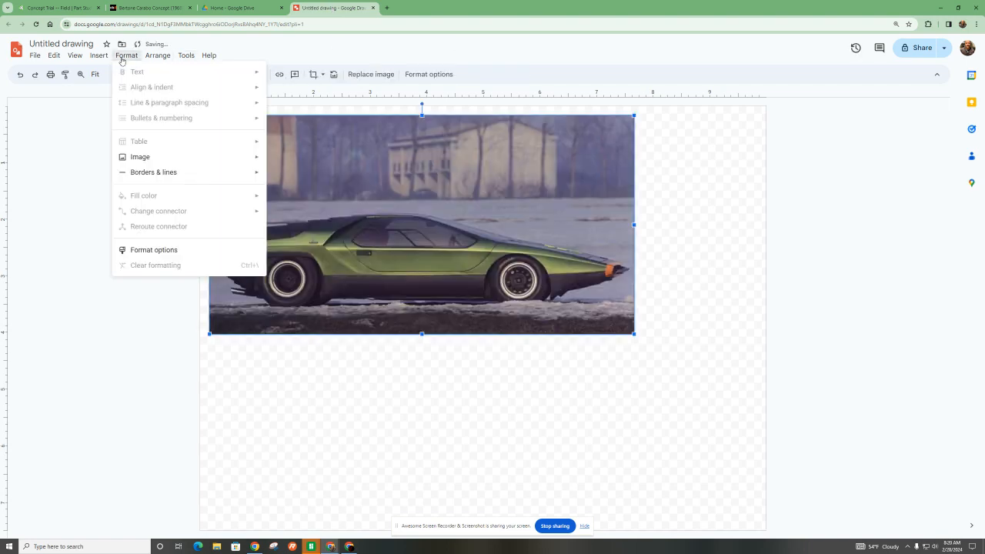
{"action": "left_click", "coordinate": [429, 74]}
{"action": "left_click", "coordinate": [849, 111]}
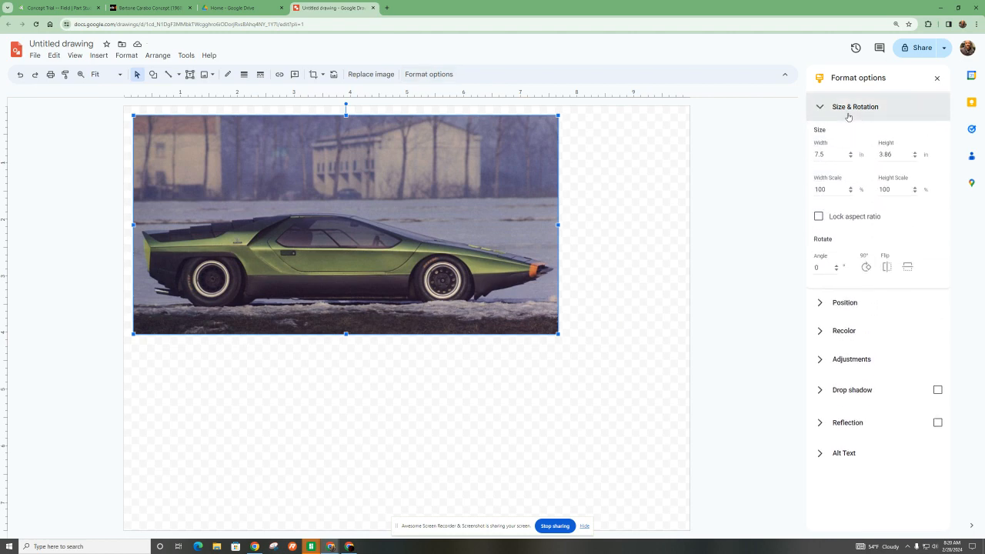
{"action": "left_click", "coordinate": [886, 267]}
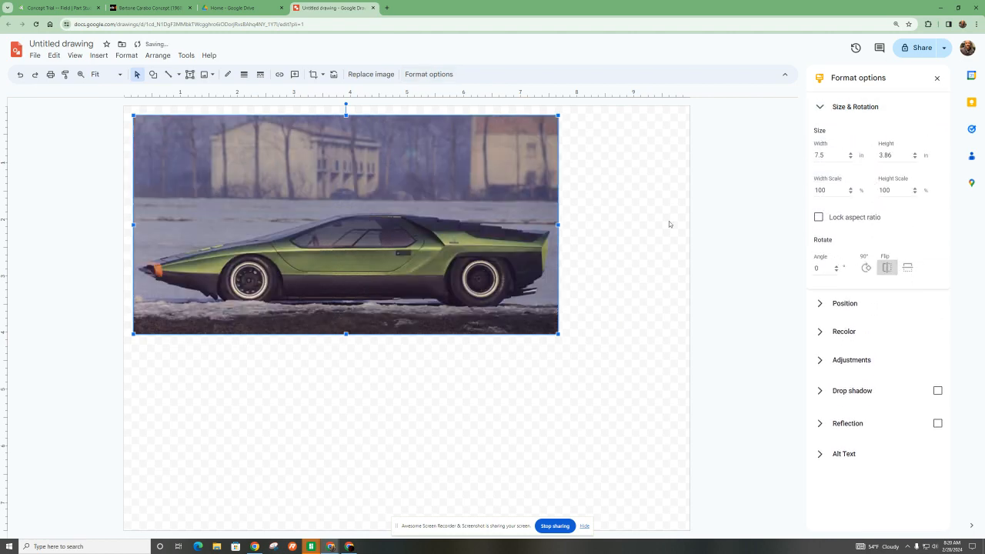
- Switch to the Concept Trial -- Field document in Onshape, turn on perspective, and roll the feature history back to before Sketch 2
{"action": "left_click", "coordinate": [175, 10]}
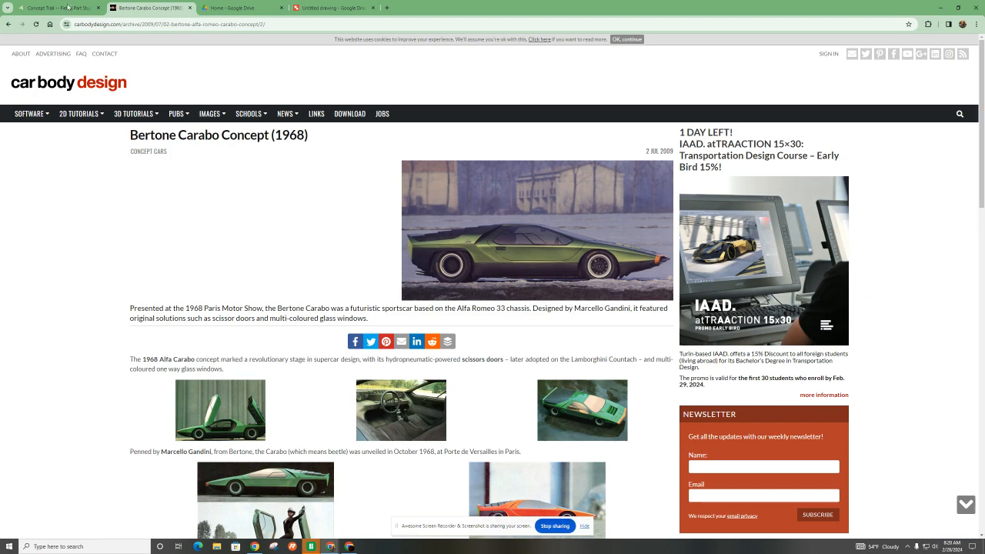
{"action": "left_click", "coordinate": [58, 7]}
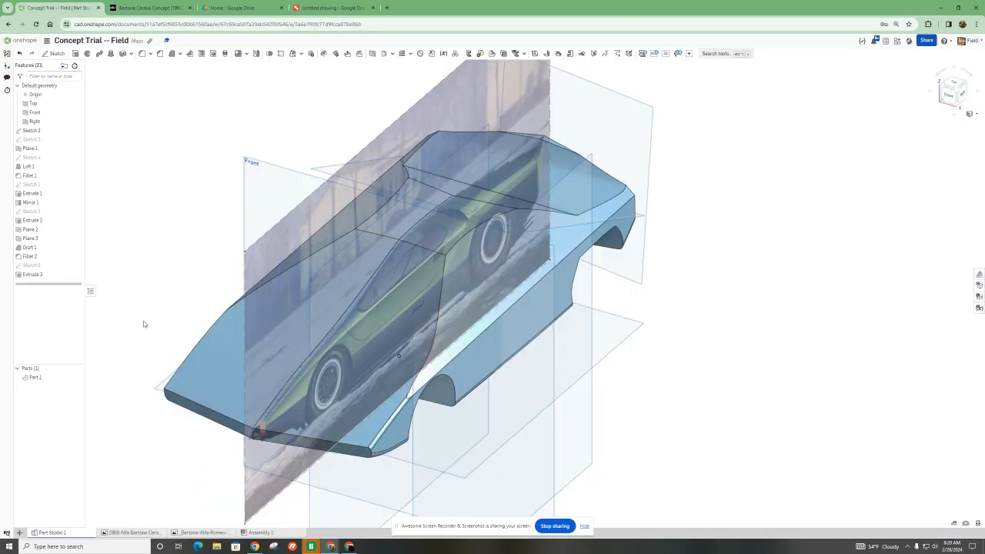
{"action": "right_click_drag", "start_coordinate": [208, 484], "coordinate": [176, 455]}
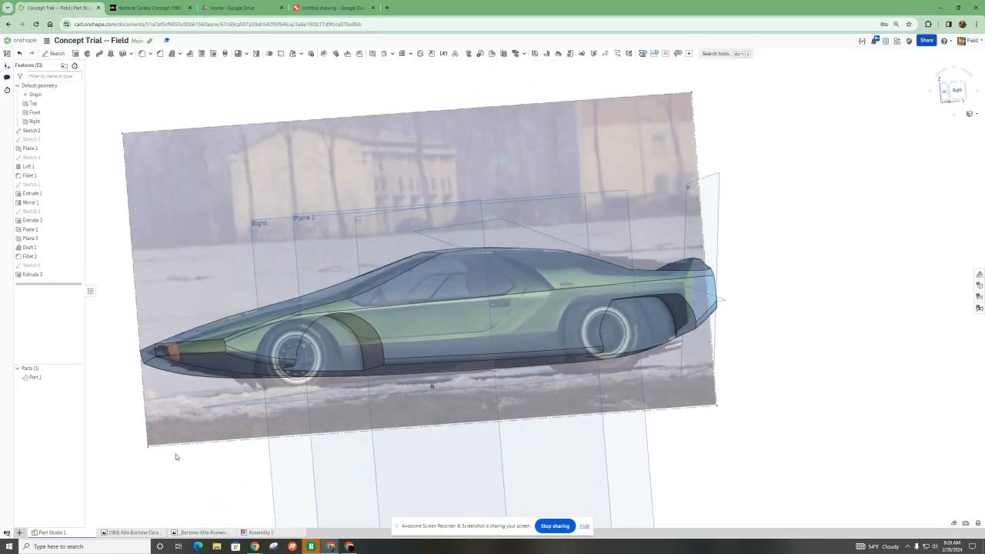
{"action": "left_click", "coordinate": [971, 113]}
{"action": "left_click", "coordinate": [954, 172]}
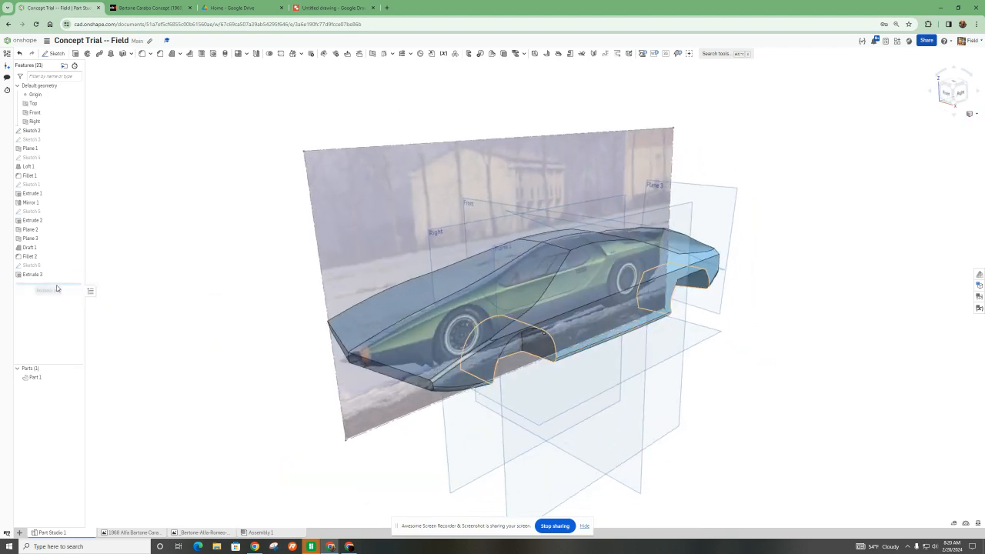
{"action": "left_click_drag", "start_coordinate": [55, 288], "coordinate": [45, 130]}
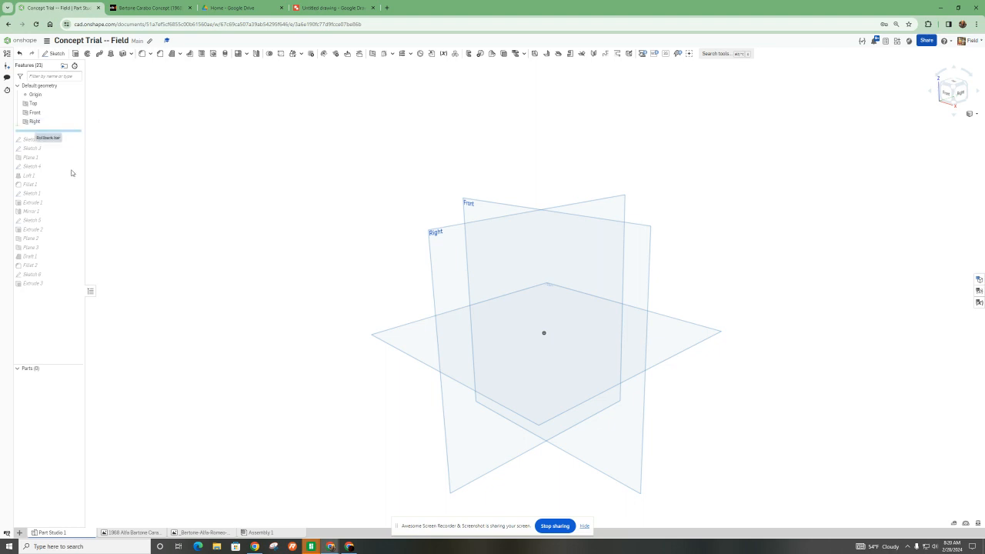
{"action": "left_click", "coordinate": [17, 533]}
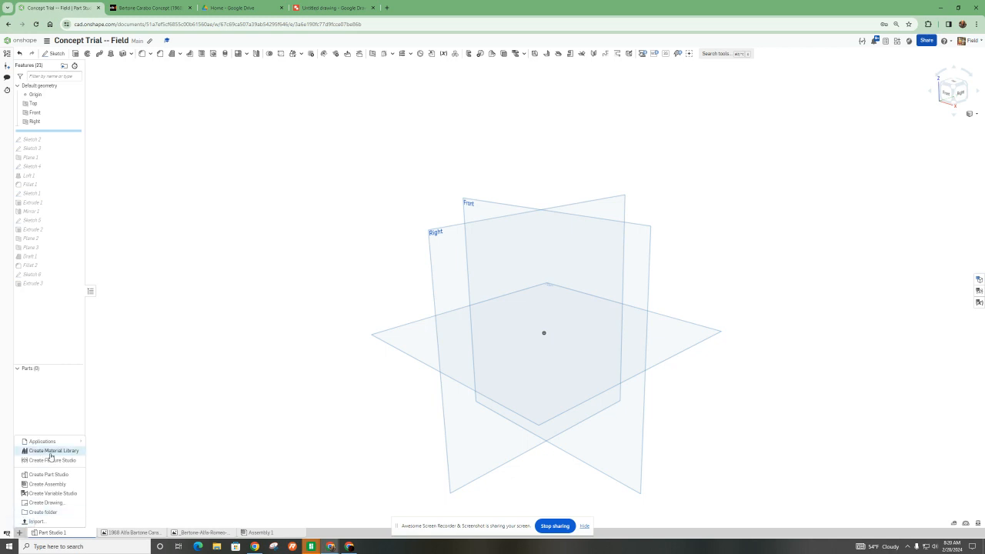
{"action": "left_click", "coordinate": [31, 522]}
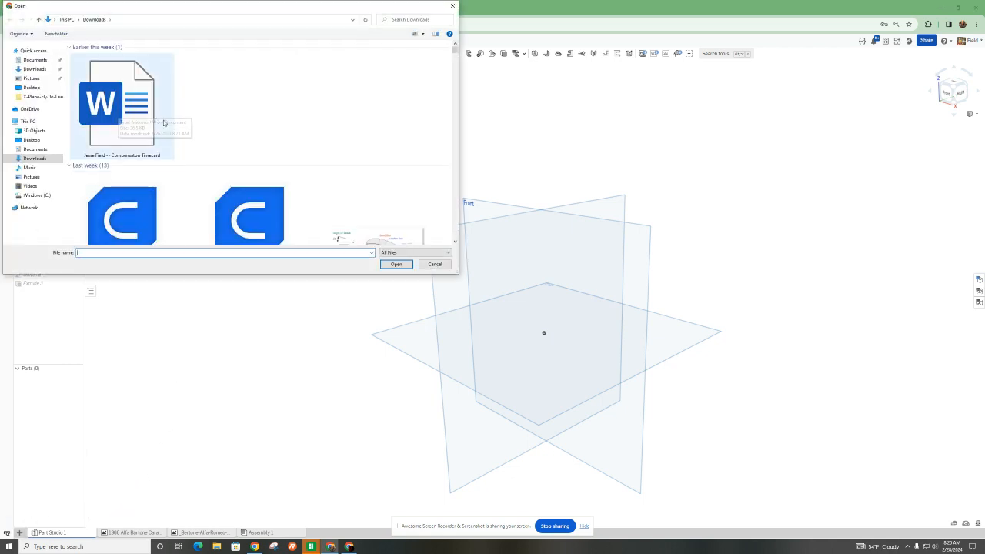
{"action": "scroll", "coordinate": [212, 162], "scroll_direction": "down", "scroll_amount": 1}
{"action": "scroll", "coordinate": [209, 165], "scroll_direction": "up", "scroll_amount": 1}
{"action": "scroll", "coordinate": [193, 170], "scroll_direction": "down", "scroll_amount": 1}
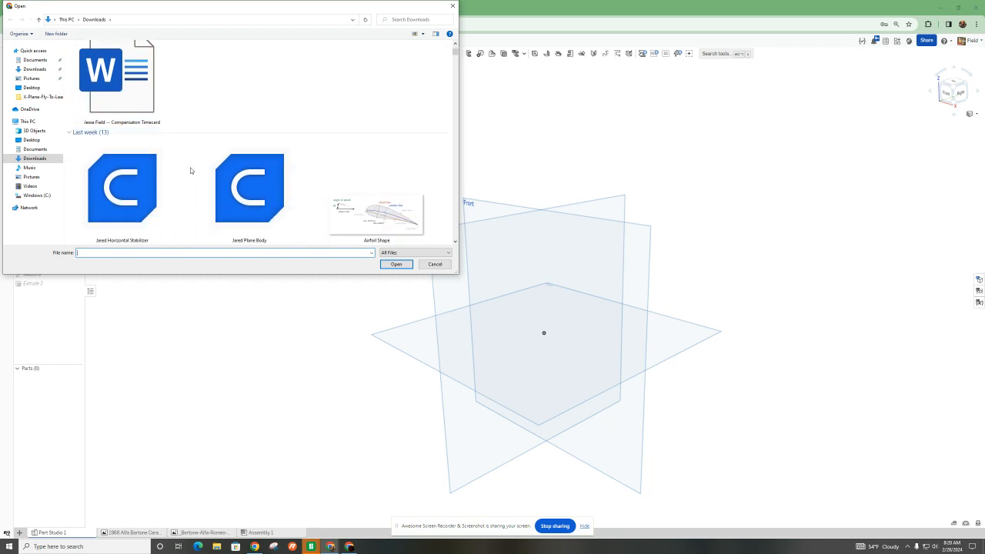
{"action": "scroll", "coordinate": [192, 171], "scroll_direction": "down", "scroll_amount": 3}
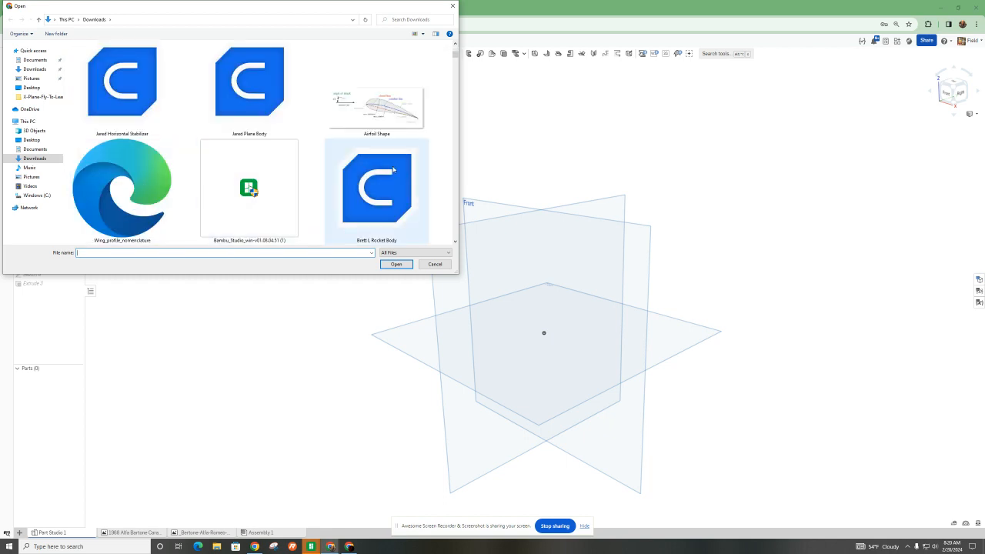
{"action": "scroll", "coordinate": [339, 182], "scroll_direction": "up", "scroll_amount": 4}
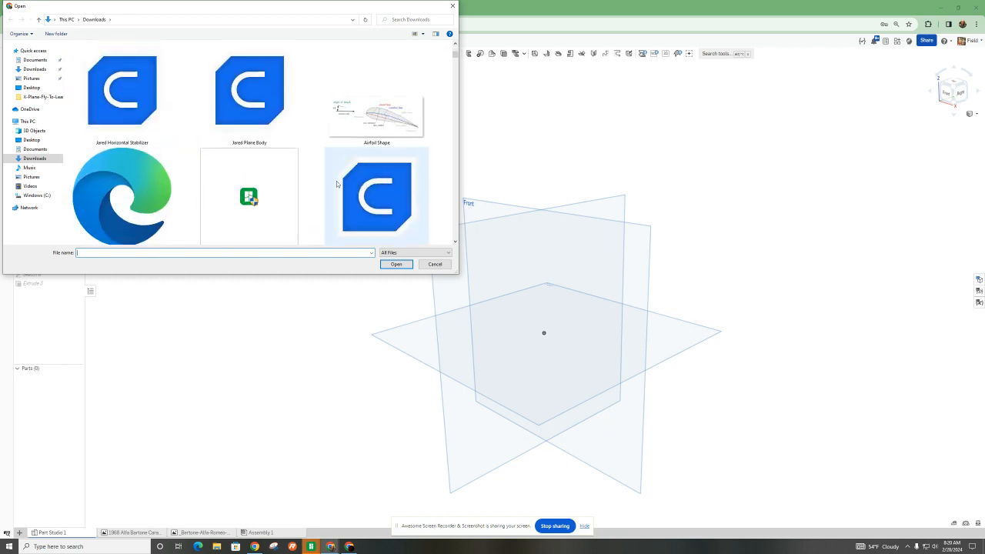
{"action": "left_click", "coordinate": [435, 265]}
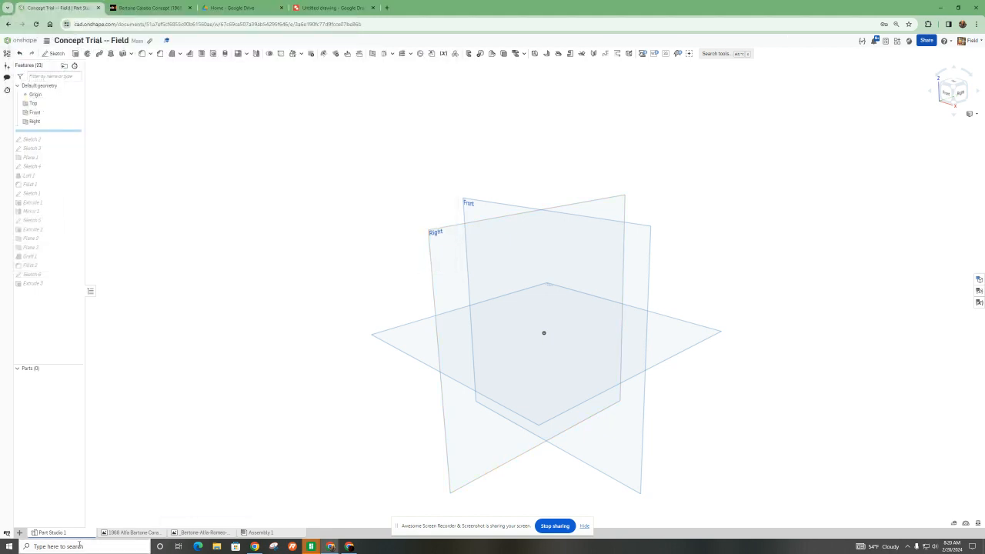
- View the imported 1968 Alfa Bartone Carabo image in the document and return to Part Studio 1
{"action": "left_click", "coordinate": [133, 532]}
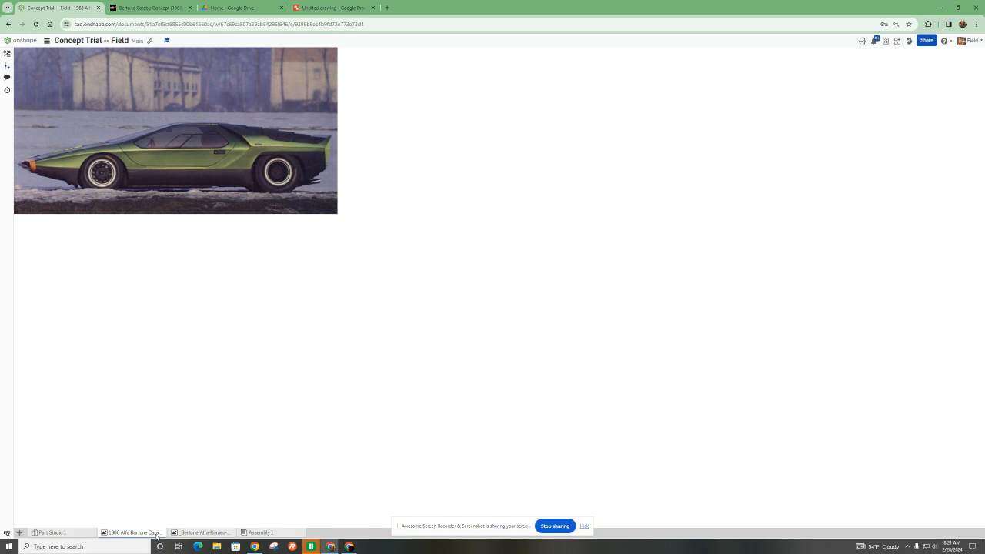
{"action": "mouse_move", "coordinate": [193, 534]}
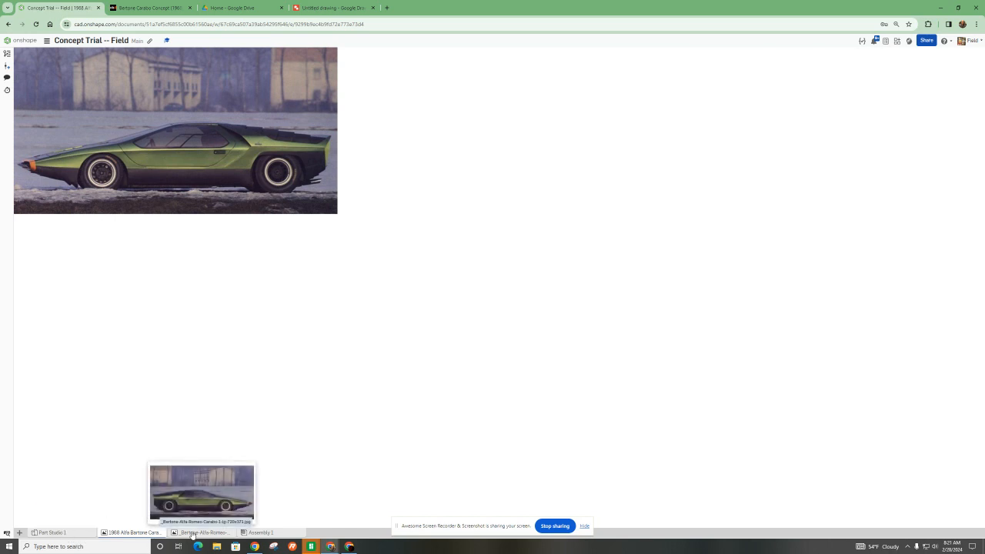
{"action": "left_click", "coordinate": [66, 535]}
{"action": "left_click", "coordinate": [19, 533]}
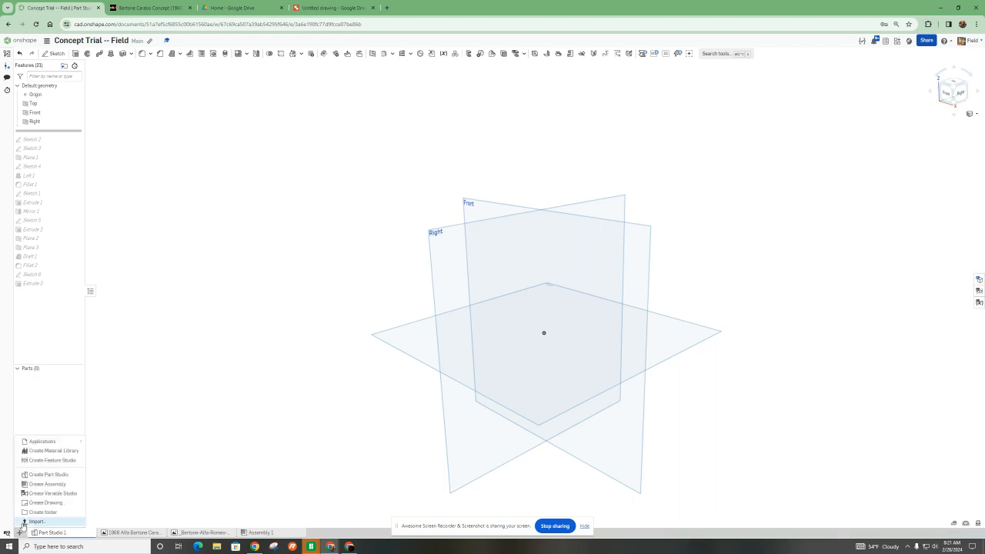
{"action": "left_click", "coordinate": [136, 487]}
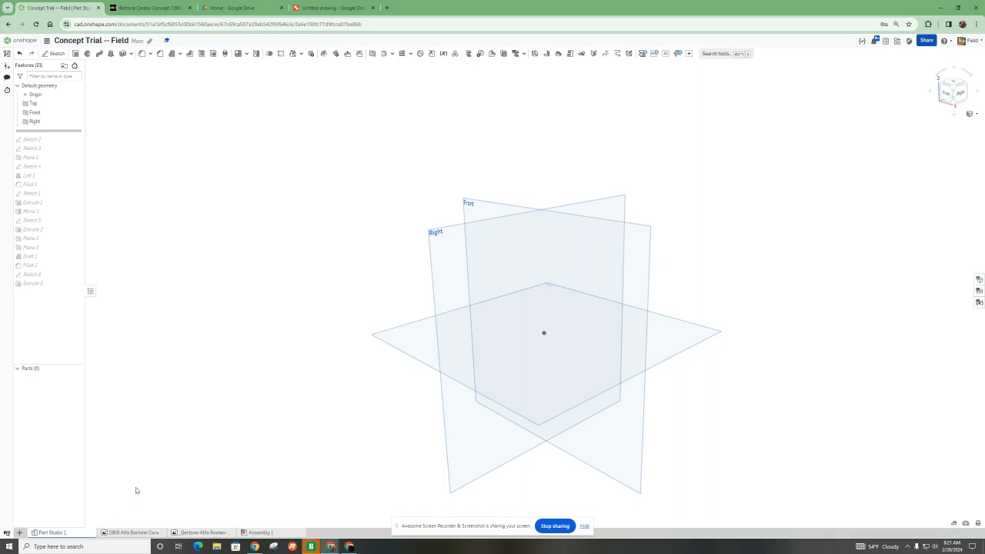
{"action": "mouse_move", "coordinate": [66, 534]}
- Start a sketch on the Right plane and insert the 1968 Alfa Bartone Carabo image across it from the right view
{"action": "left_click", "coordinate": [451, 260]}
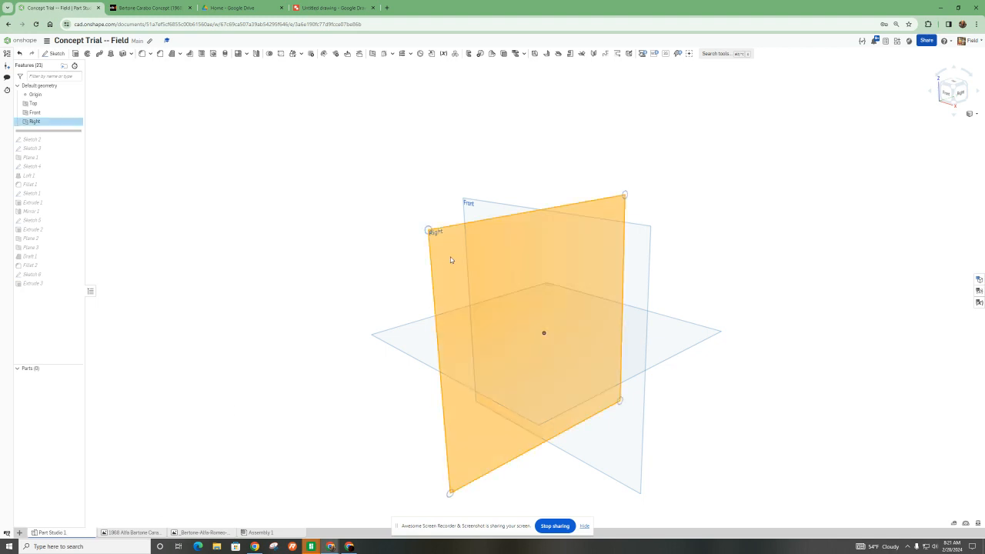
{"action": "left_click", "coordinate": [56, 55]}
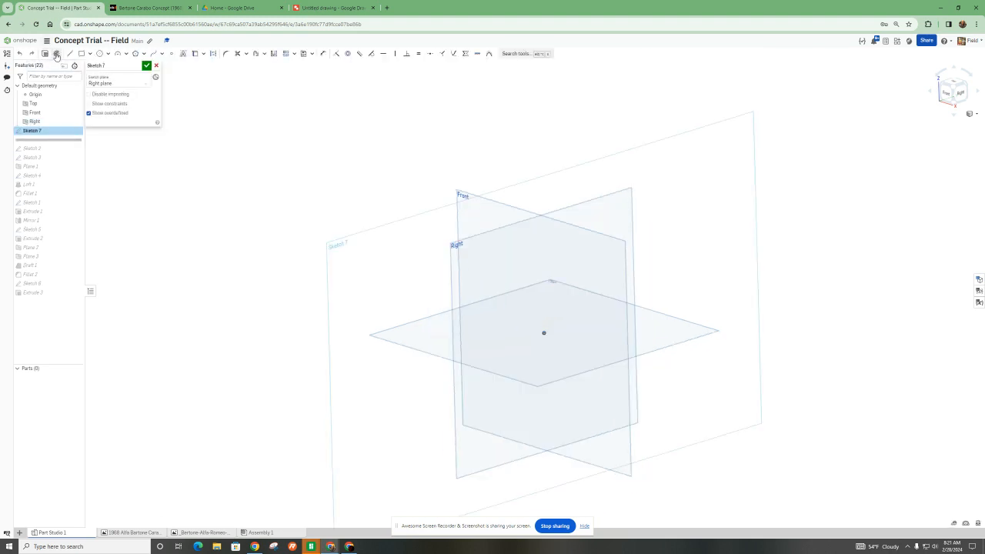
{"action": "left_click", "coordinate": [312, 53]}
{"action": "left_click", "coordinate": [314, 77]}
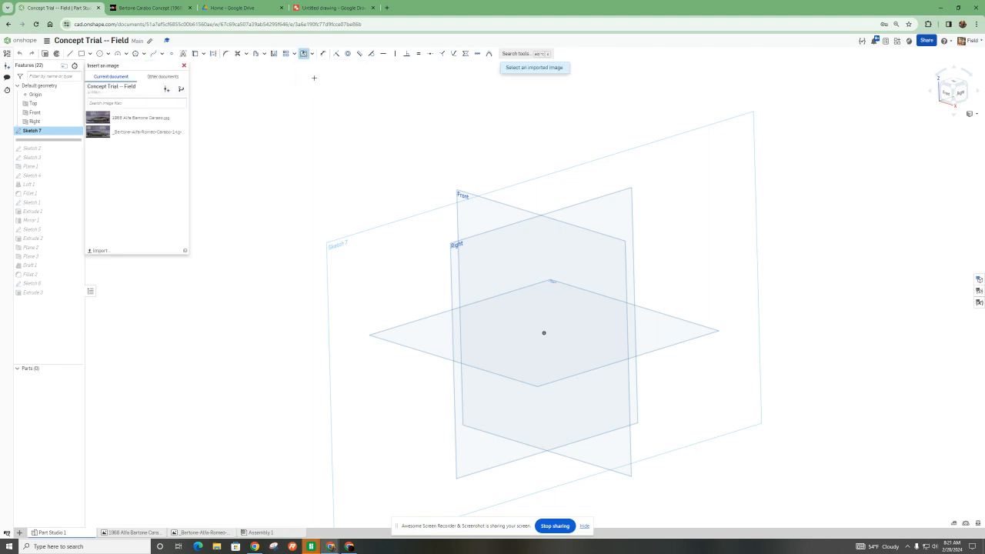
{"action": "left_click", "coordinate": [118, 120]}
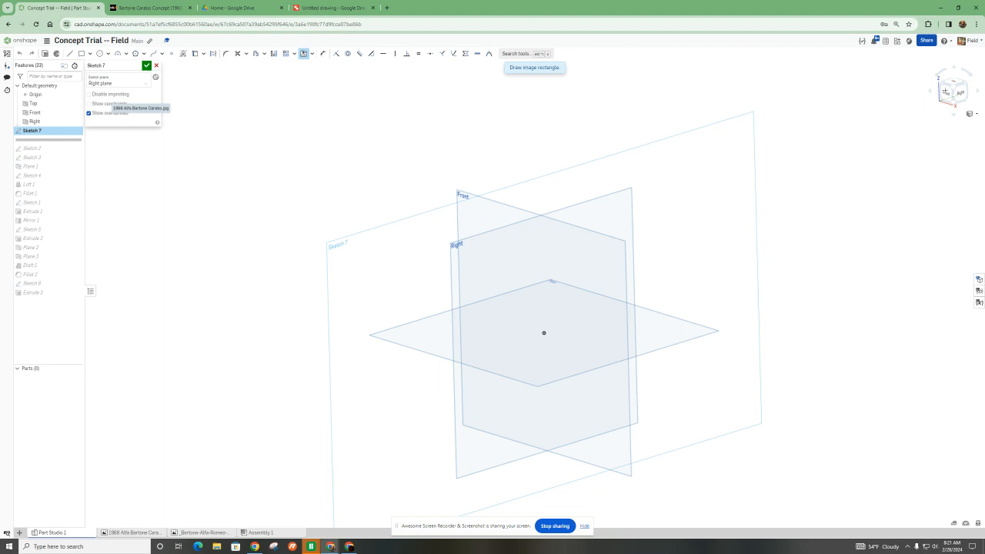
{"action": "left_click", "coordinate": [959, 93]}
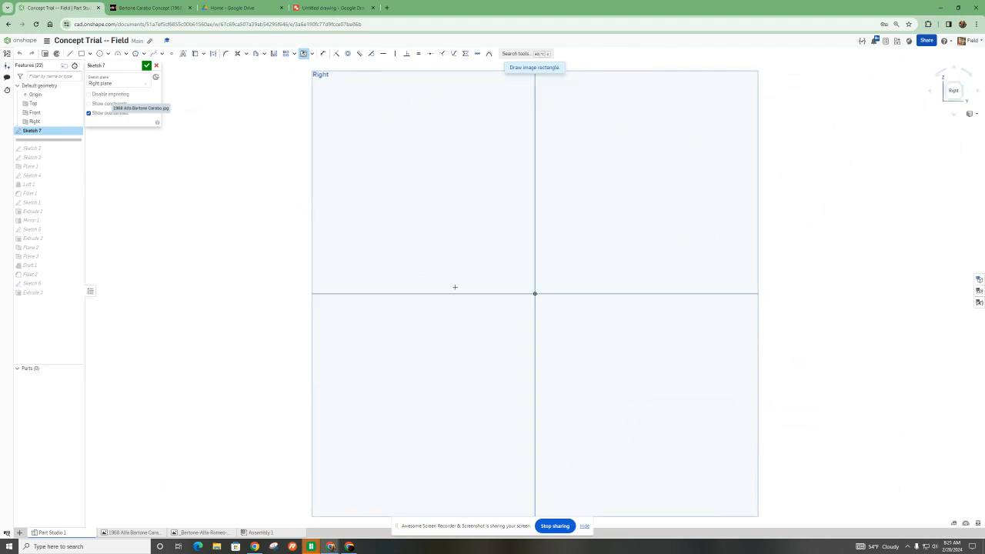
{"action": "mouse_move", "coordinate": [317, 173]}
{"action": "left_mouse_down"}
{"action": "mouse_move", "coordinate": [642, 330]}
{"action": "mouse_move", "coordinate": [692, 377]}
{"action": "mouse_move", "coordinate": [681, 360]}
{"action": "left_mouse_up"}
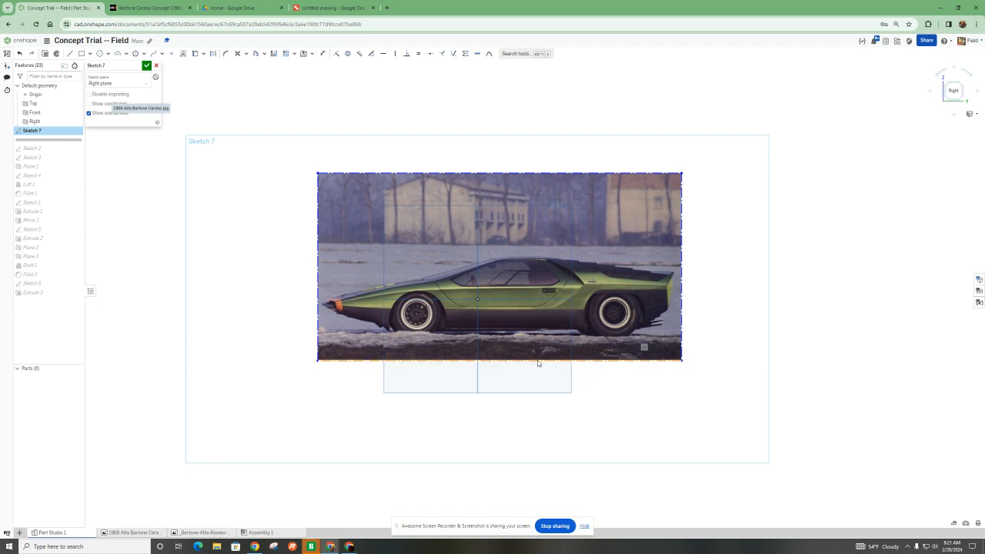
- Shift the inserted image until the car's wheels sit at about the origin's height, accept the sketch, and undo its creation
{"action": "left_click_drag", "start_coordinate": [534, 359], "coordinate": [503, 324]}
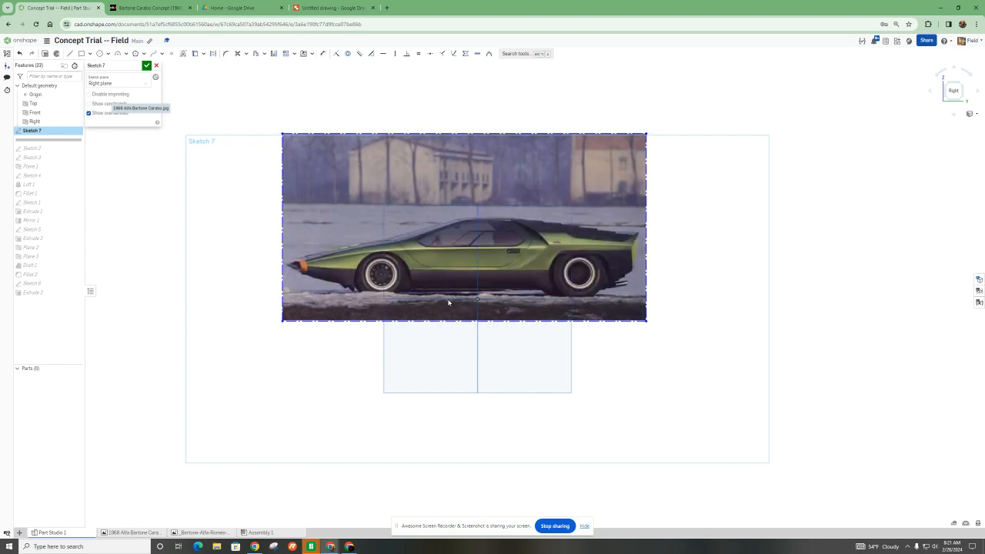
{"action": "left_click_drag", "start_coordinate": [597, 314], "coordinate": [600, 316]}
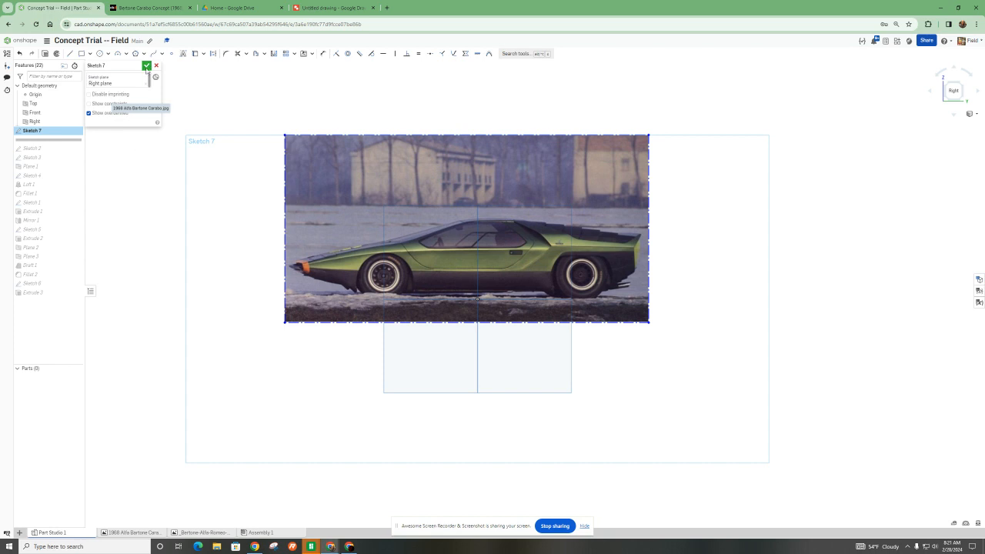
{"action": "left_click", "coordinate": [146, 66]}
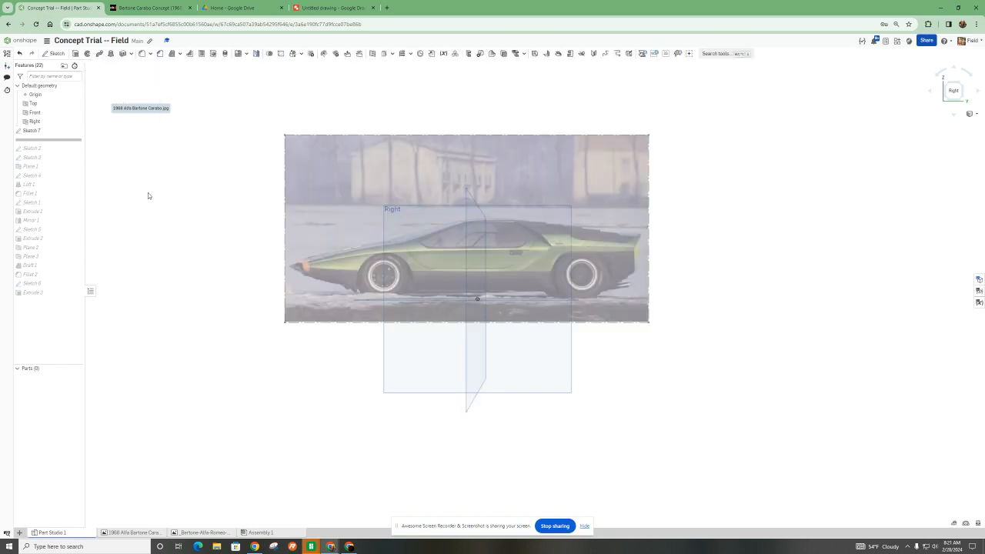
{"action": "key", "text": "ctrl+z"}
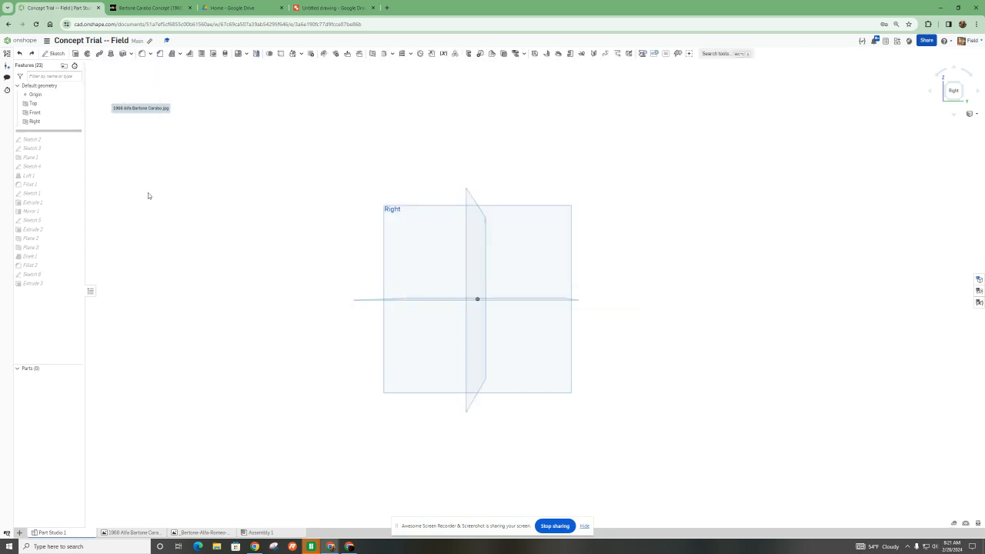
- Roll the feature history forward to include Sketch 2 and Sketch 3
{"action": "left_click_drag", "start_coordinate": [65, 134], "coordinate": [66, 142]}
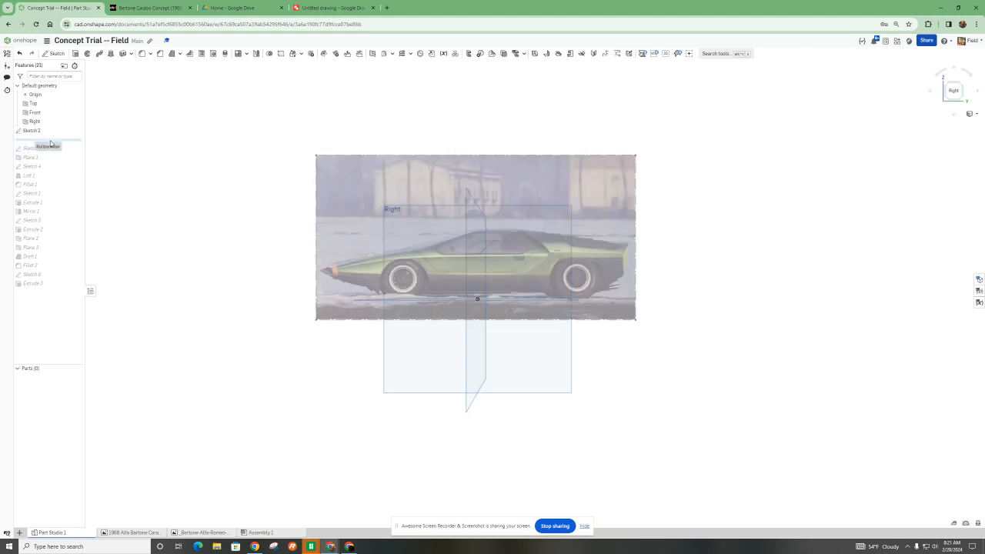
{"action": "left_click_drag", "start_coordinate": [58, 144], "coordinate": [57, 153]}
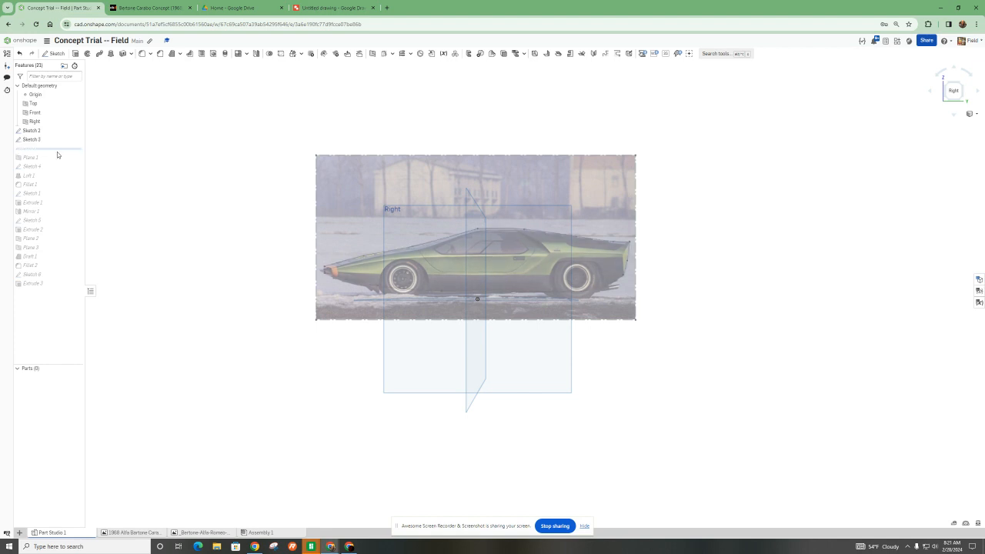
{"action": "scroll", "coordinate": [440, 287], "scroll_direction": "up", "scroll_amount": 3}
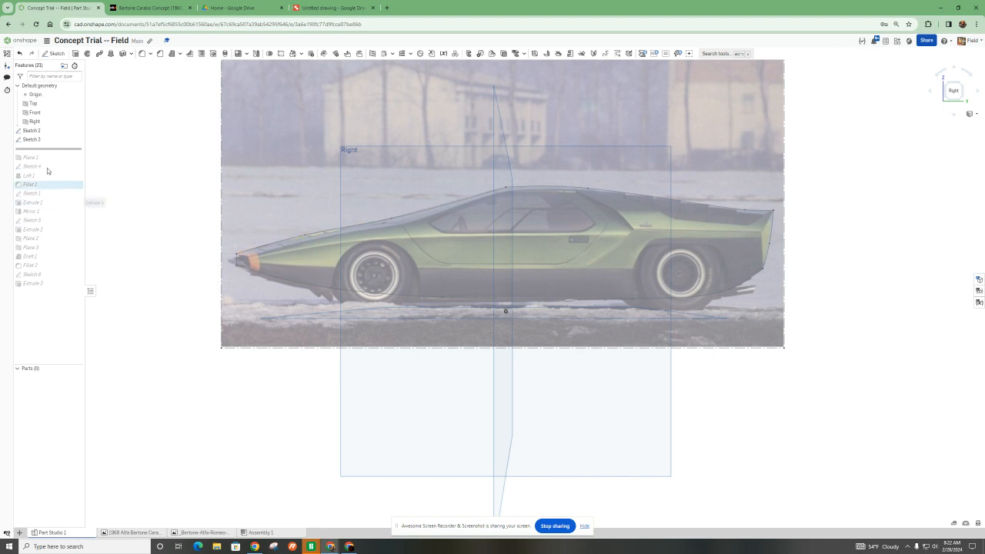
- Open Sketch 3 and examine how its upper and lower splines trace the car's outline, closing it without changes
{"action": "double_click", "coordinate": [32, 139]}
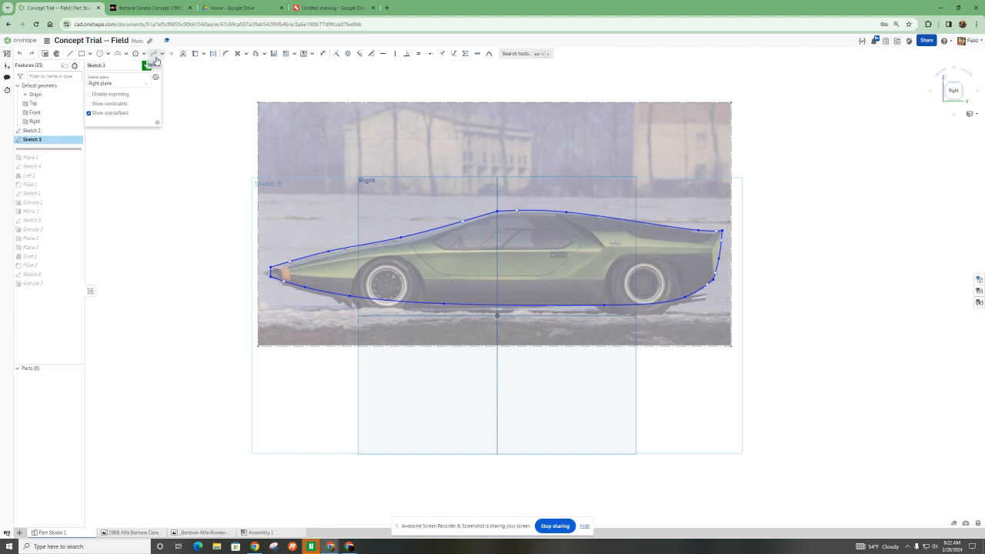
{"action": "scroll", "coordinate": [317, 197], "scroll_direction": "up", "scroll_amount": 2}
{"action": "left_click", "coordinate": [415, 260]}
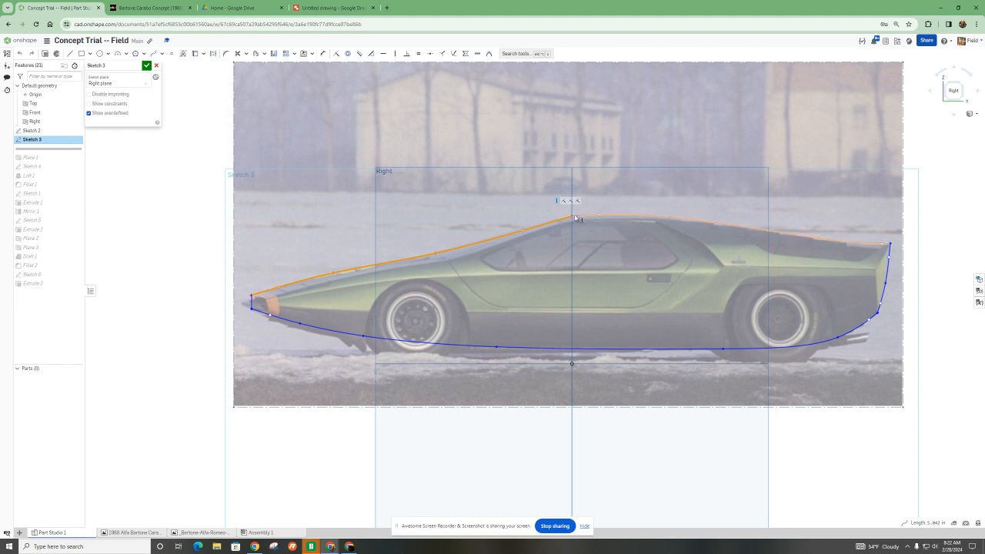
{"action": "scroll", "coordinate": [496, 235], "scroll_direction": "down", "scroll_amount": 1}
{"action": "scroll", "coordinate": [437, 244], "scroll_direction": "up", "scroll_amount": 2}
{"action": "scroll", "coordinate": [539, 269], "scroll_direction": "up", "scroll_amount": 2}
{"action": "scroll", "coordinate": [503, 277], "scroll_direction": "down", "scroll_amount": 5}
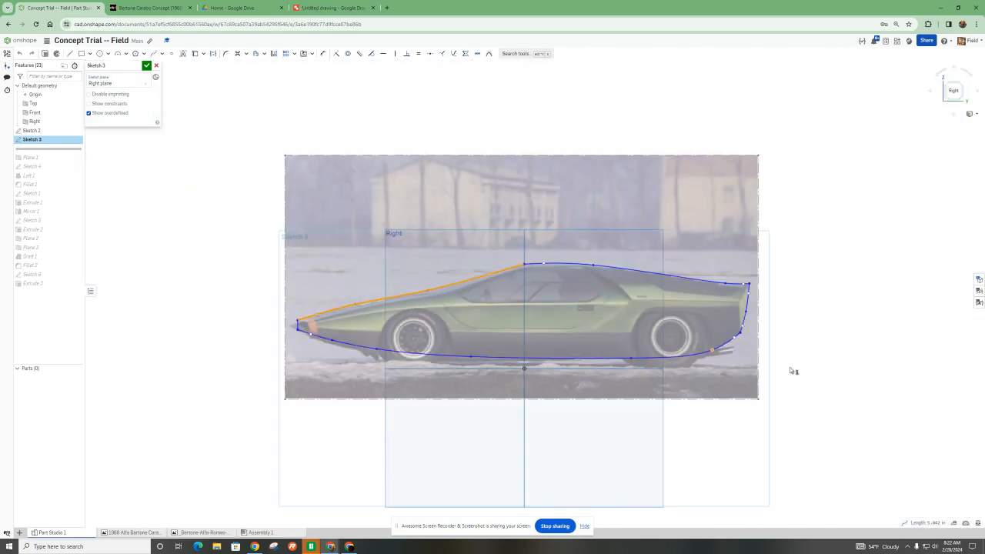
{"action": "left_click", "coordinate": [834, 355]}
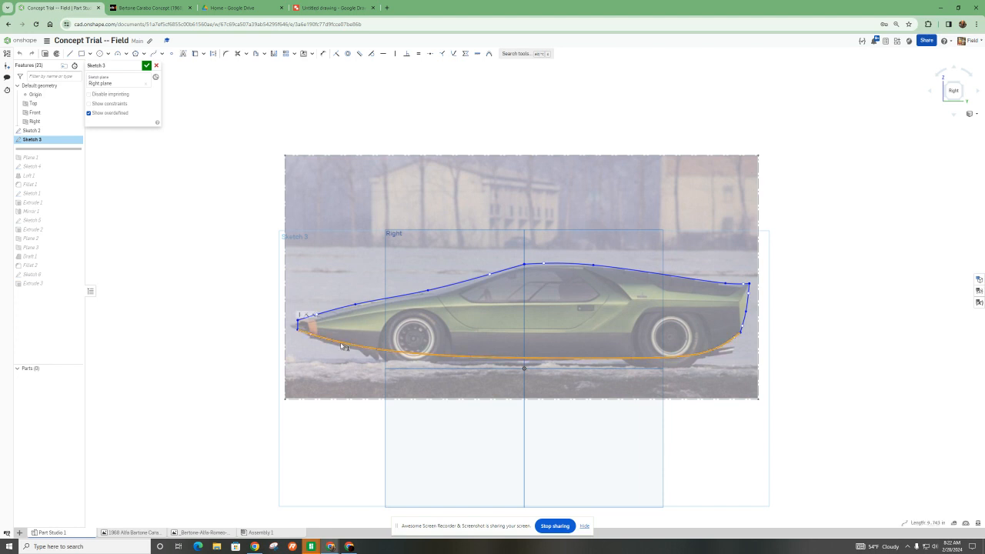
{"action": "scroll", "coordinate": [294, 339], "scroll_direction": "up", "scroll_amount": 3}
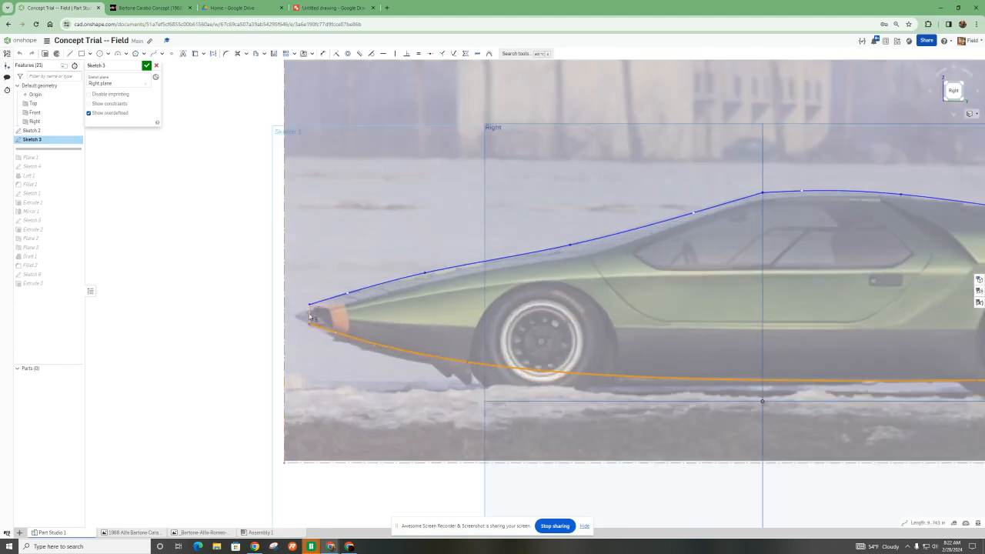
{"action": "scroll", "coordinate": [308, 312], "scroll_direction": "down", "scroll_amount": 4}
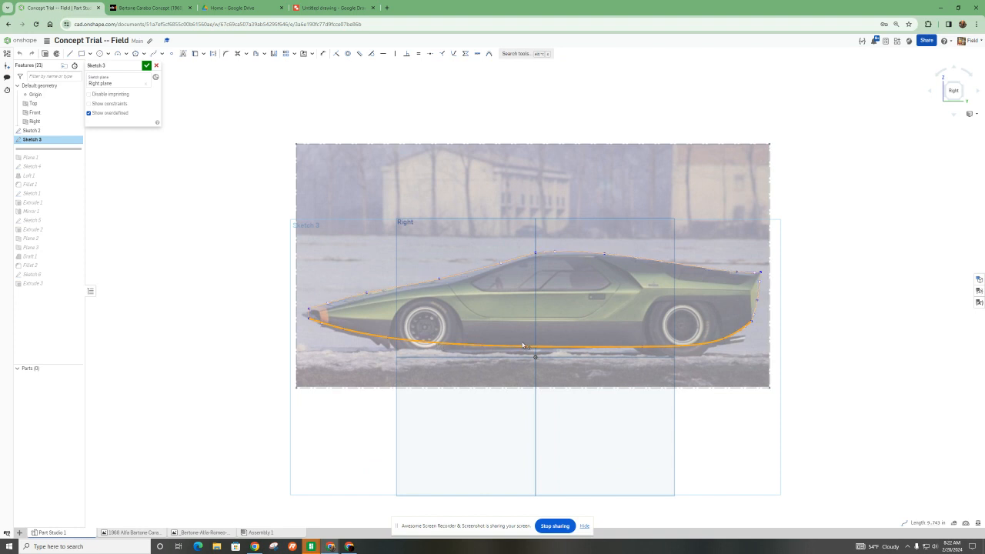
{"action": "scroll", "coordinate": [522, 346], "scroll_direction": "down", "scroll_amount": 2}
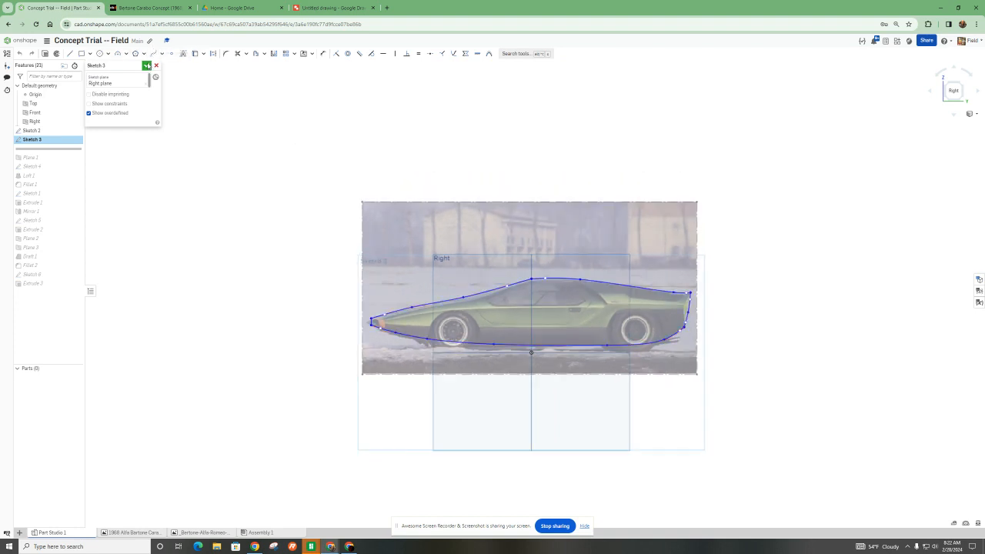
{"action": "left_click", "coordinate": [146, 65]}
- Hide the screen-sharing notice and roll the feature history forward to include Plane 1
{"action": "right_click_drag", "start_coordinate": [234, 259], "coordinate": [282, 270]}
{"action": "right_click_drag", "start_coordinate": [499, 427], "coordinate": [532, 415]}
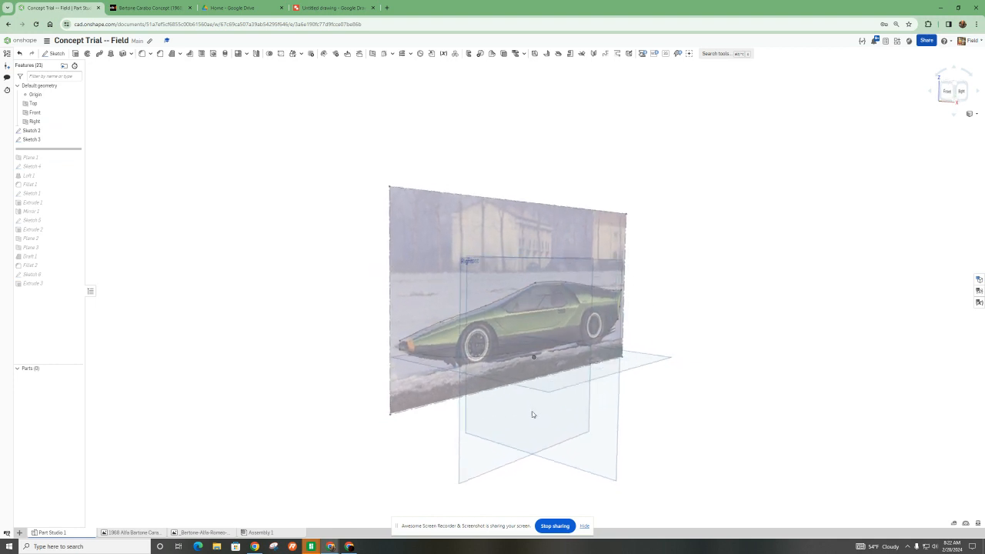
{"action": "left_click", "coordinate": [585, 526]}
{"action": "right_click_drag", "start_coordinate": [531, 420], "coordinate": [520, 334]}
{"action": "scroll", "coordinate": [546, 391], "scroll_direction": "up", "scroll_amount": 3}
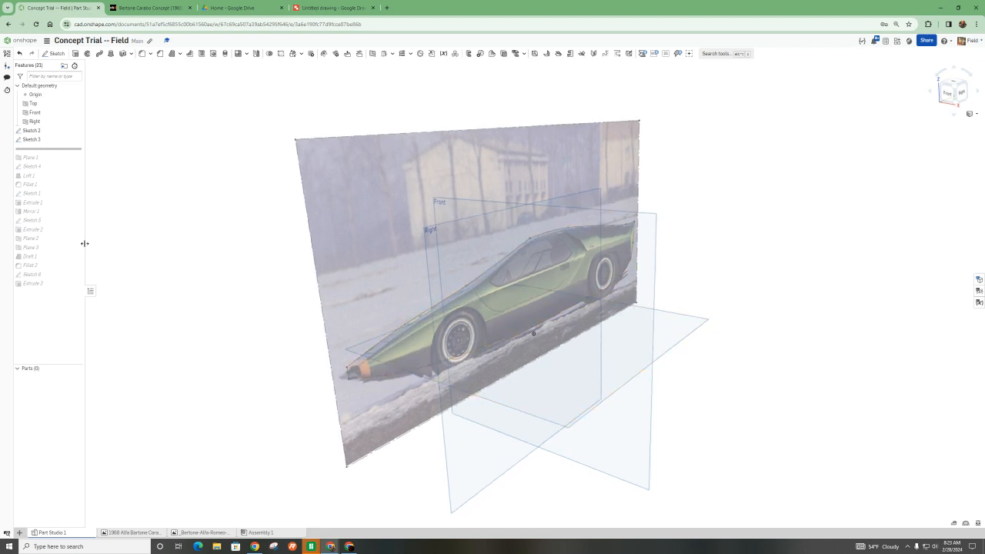
{"action": "left_click_drag", "start_coordinate": [46, 150], "coordinate": [42, 166]}
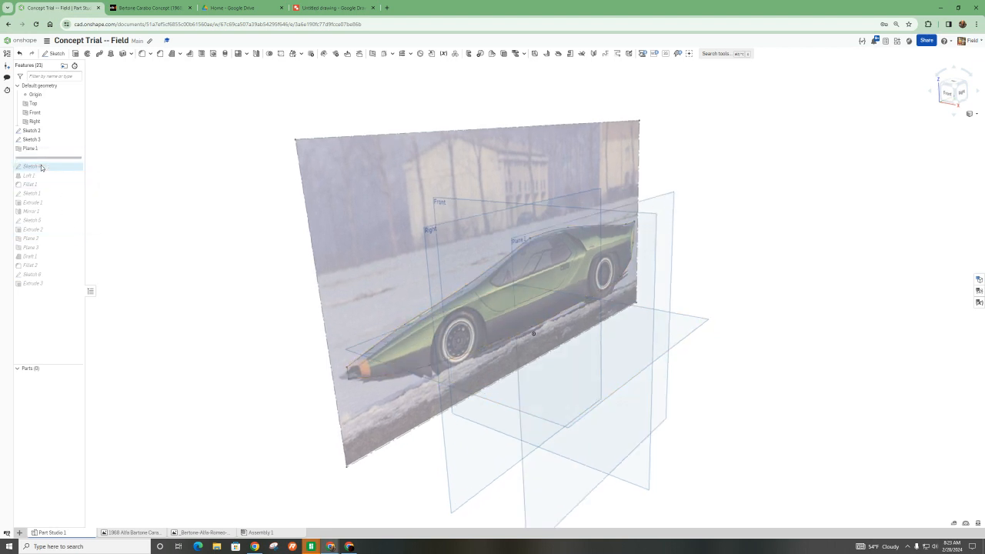
- Try an offset plane 2 in from the Right plane and cancel it
{"action": "right_click_drag", "start_coordinate": [488, 319], "coordinate": [385, 301]}
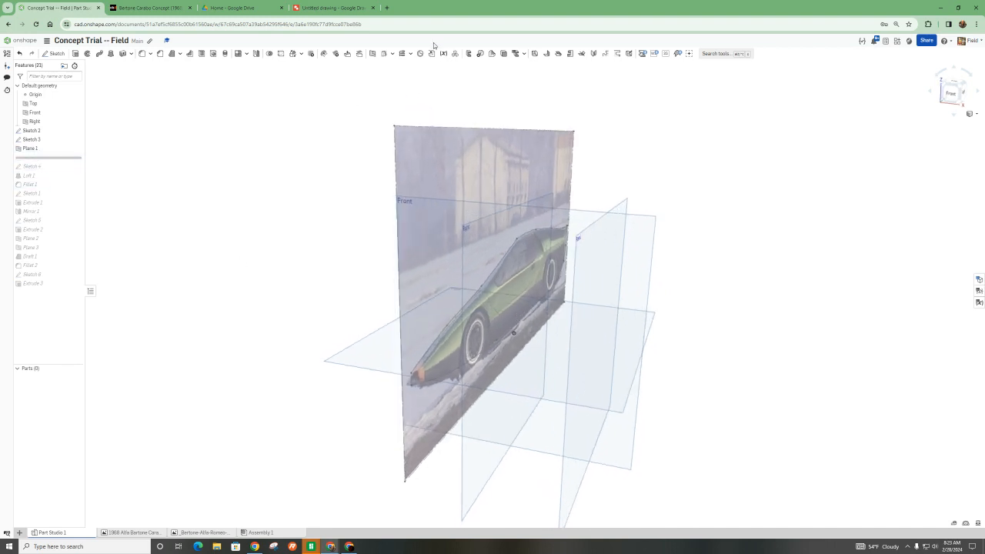
{"action": "left_click", "coordinate": [371, 54]}
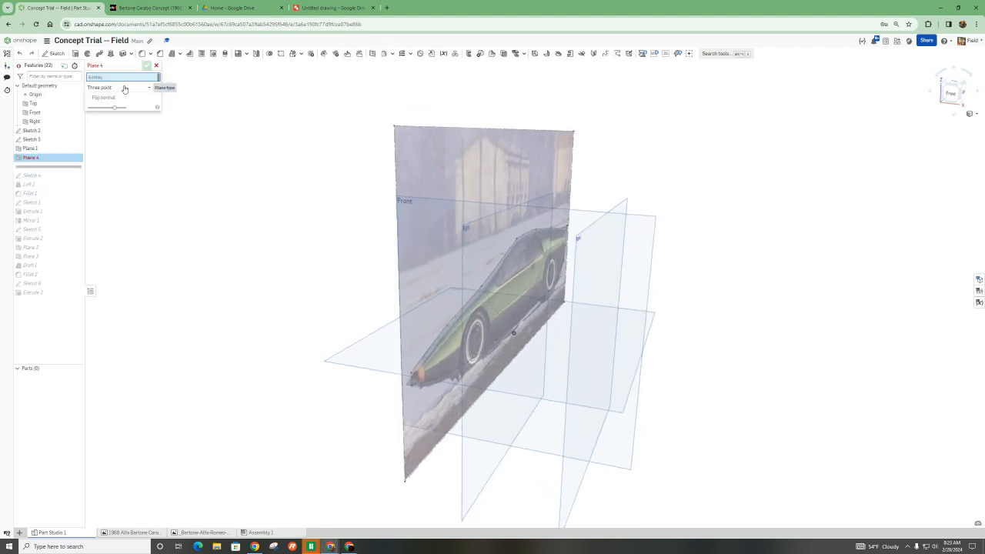
{"action": "left_click", "coordinate": [102, 99]}
{"action": "left_click", "coordinate": [95, 99]}
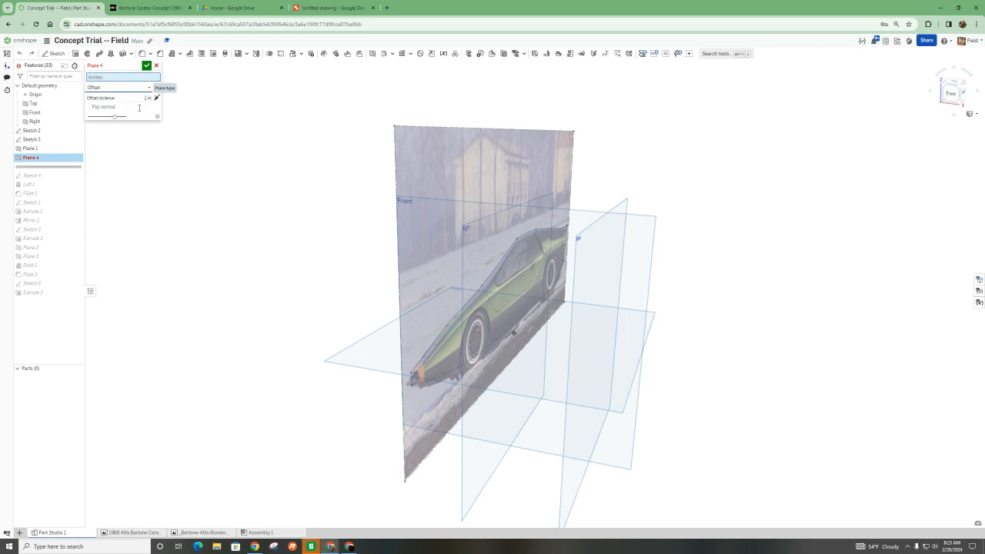
{"action": "left_click", "coordinate": [473, 470]}
{"action": "left_click_drag", "start_coordinate": [569, 343], "coordinate": [616, 351]}
{"action": "right_click_drag", "start_coordinate": [604, 351], "coordinate": [611, 351]}
{"action": "left_click_drag", "start_coordinate": [605, 345], "coordinate": [585, 348]}
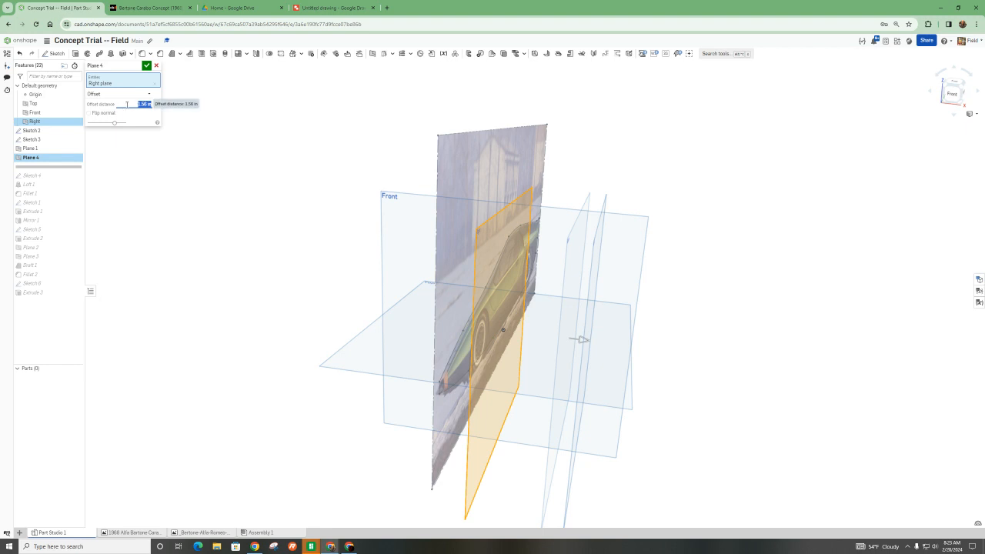
{"action": "left_click_drag", "start_coordinate": [580, 340], "coordinate": [603, 345]}
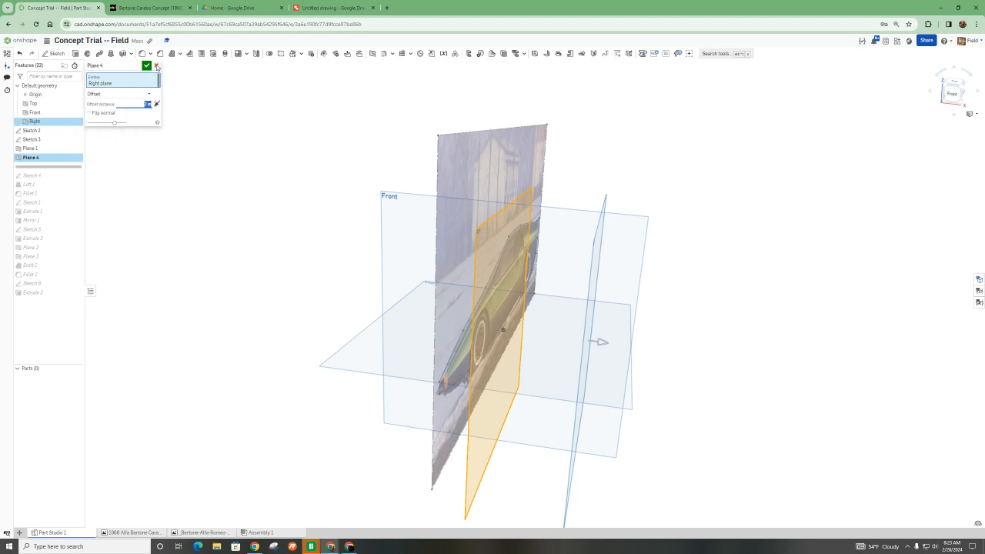
{"action": "left_click", "coordinate": [158, 67]}
- Roll the feature history forward to include Sketch 4
{"action": "right_click_drag", "start_coordinate": [528, 287], "coordinate": [493, 291]}
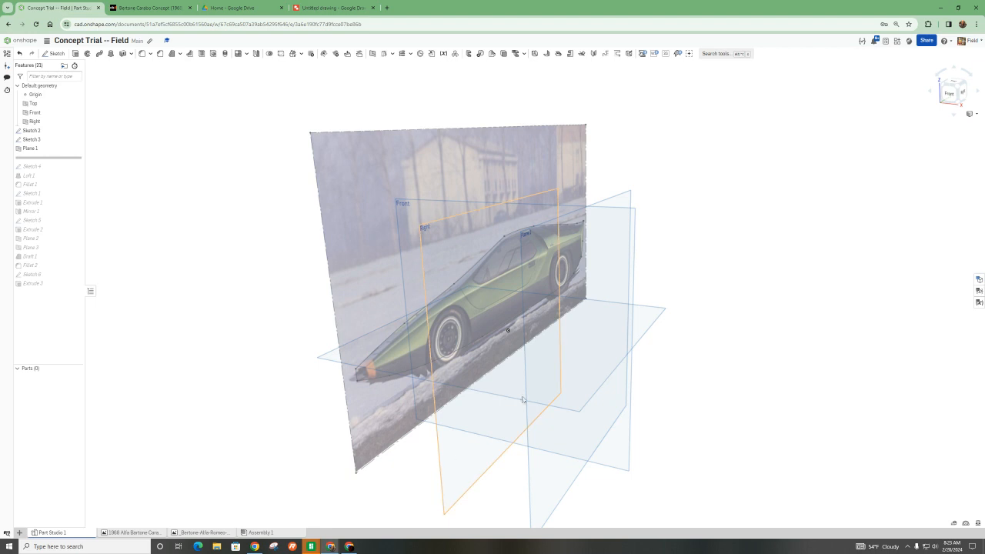
{"action": "right_click_drag", "start_coordinate": [457, 455], "coordinate": [580, 356]}
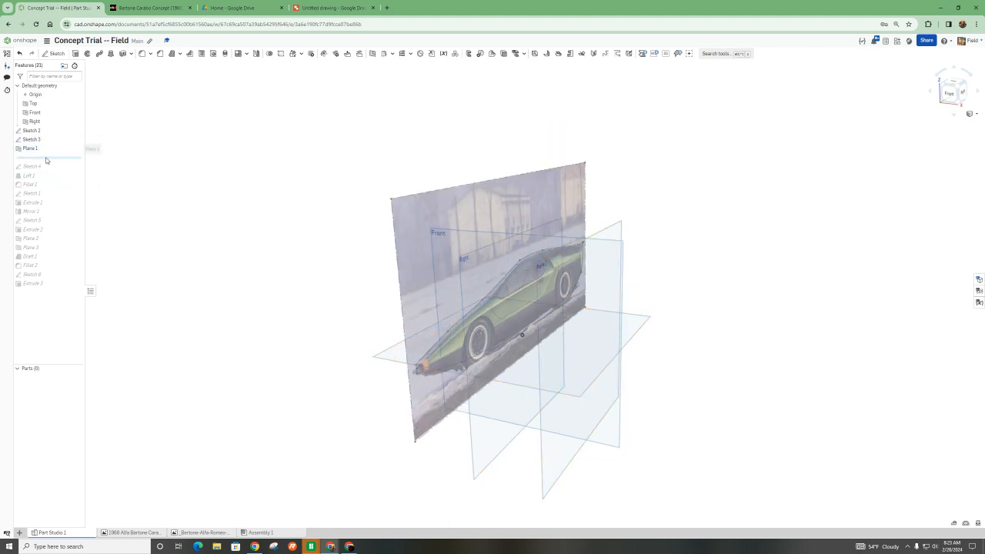
{"action": "left_click_drag", "start_coordinate": [46, 159], "coordinate": [42, 172]}
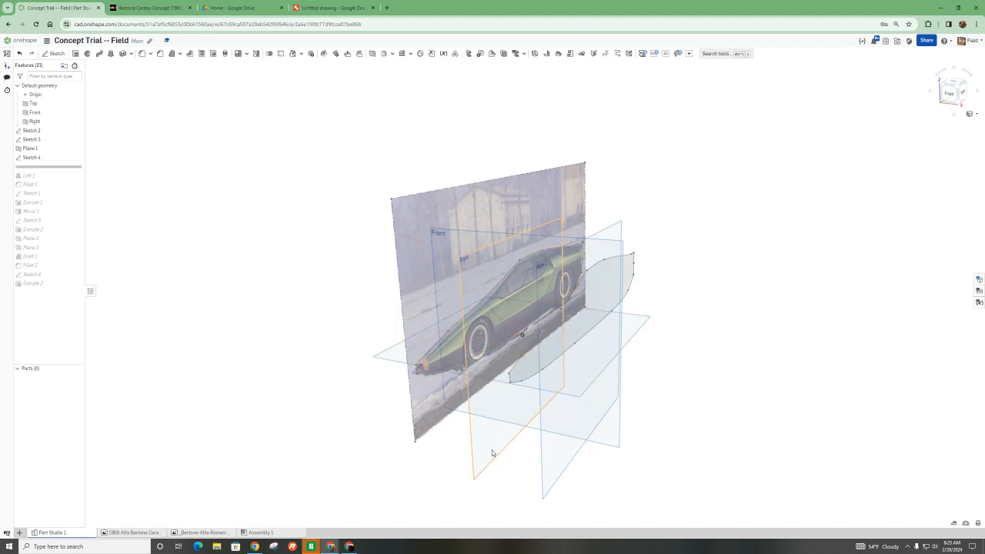
- Open Sketch 4 for editing and compare its outline with the reference car, viewed square to the Right plane
{"action": "scroll", "coordinate": [421, 362], "scroll_direction": "up", "scroll_amount": 3}
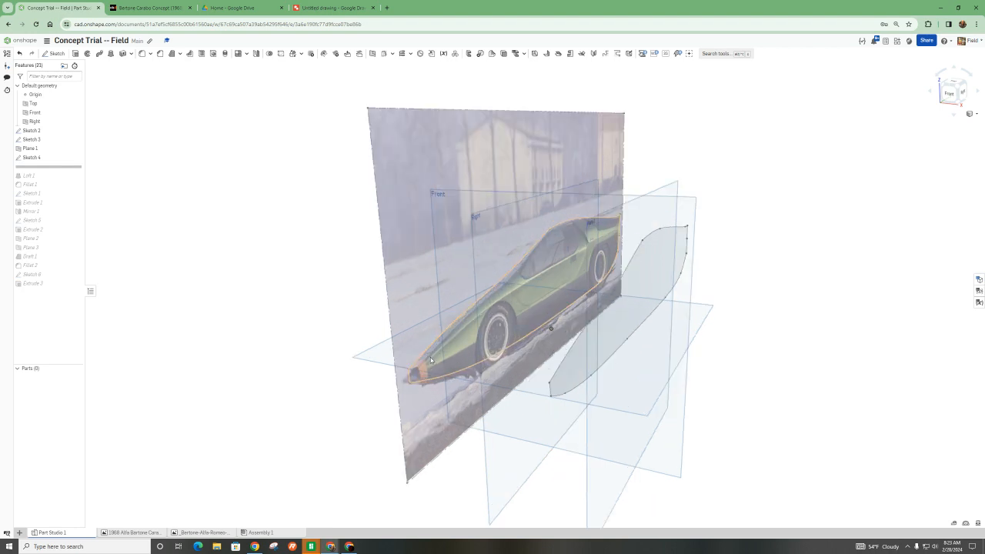
{"action": "right_click_drag", "start_coordinate": [499, 393], "coordinate": [502, 375]}
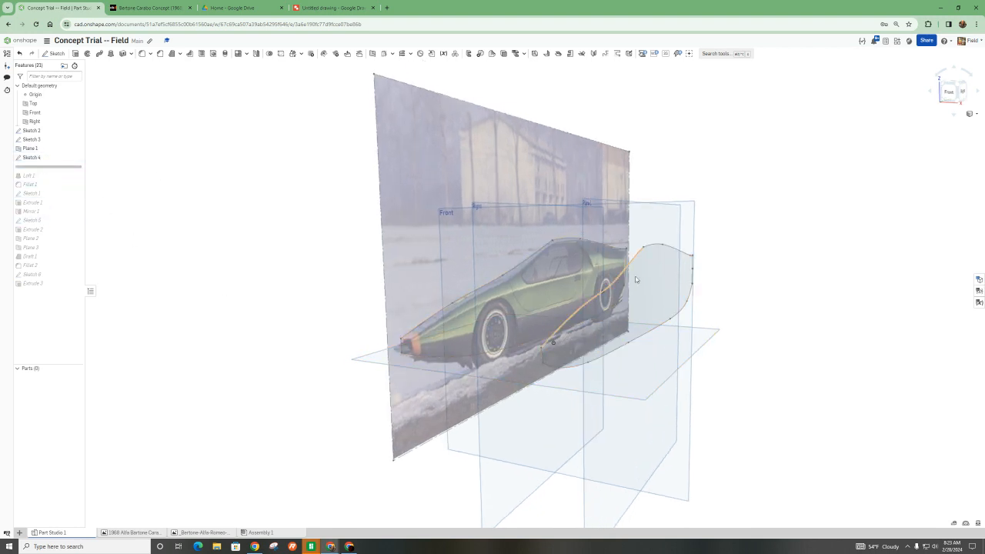
{"action": "right_click_drag", "start_coordinate": [767, 275], "coordinate": [775, 280]}
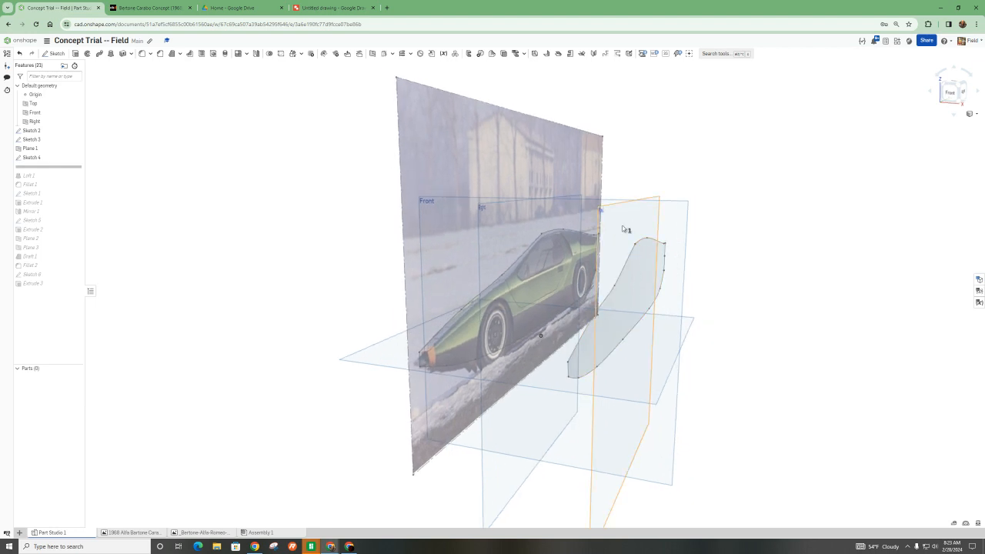
{"action": "double_click", "coordinate": [40, 158]}
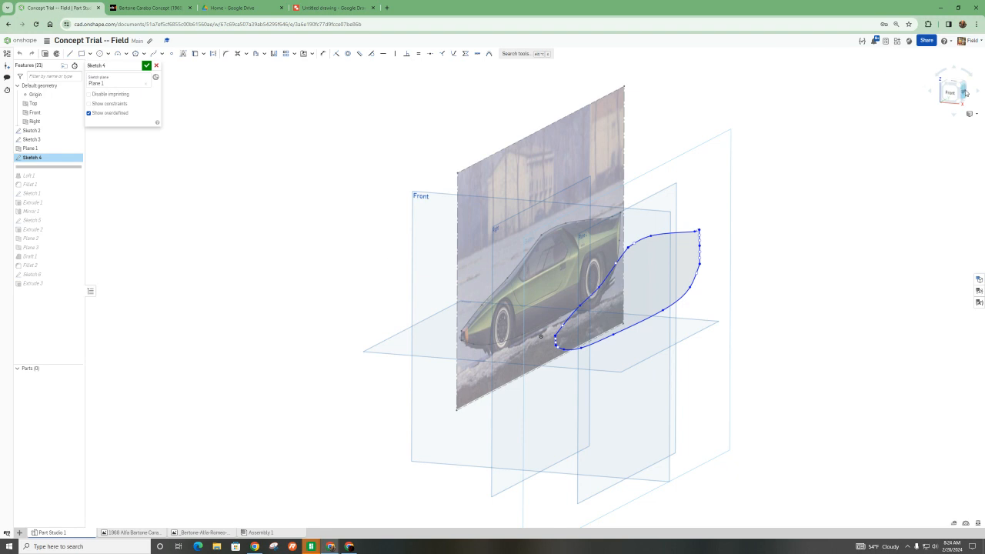
{"action": "left_click", "coordinate": [965, 93]}
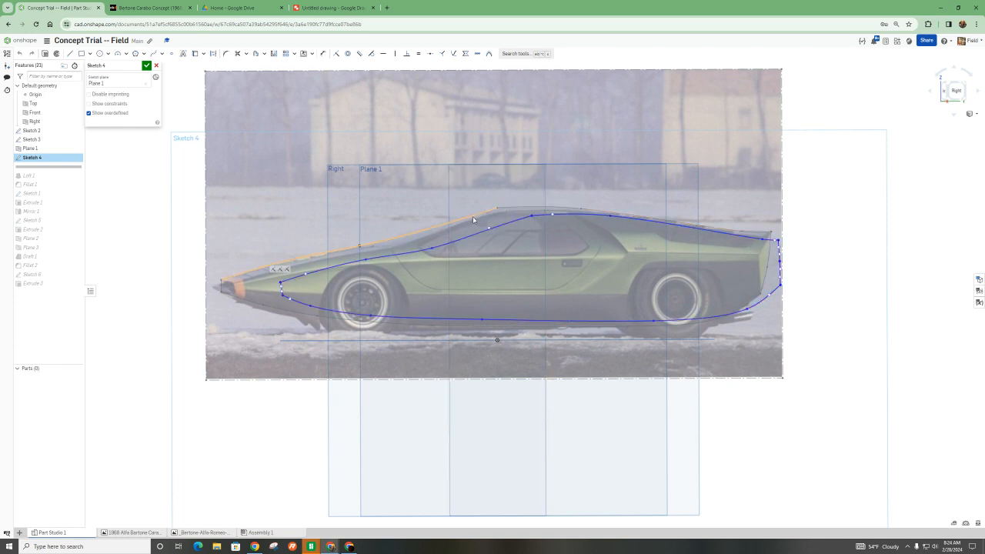
{"action": "right_click_drag", "start_coordinate": [524, 284], "coordinate": [530, 291]}
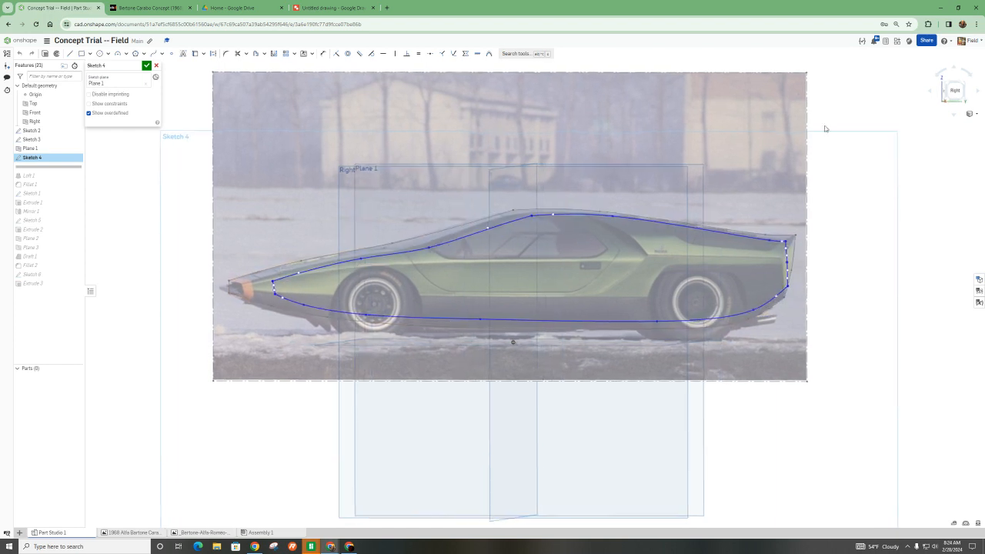
{"action": "left_click", "coordinate": [957, 93]}
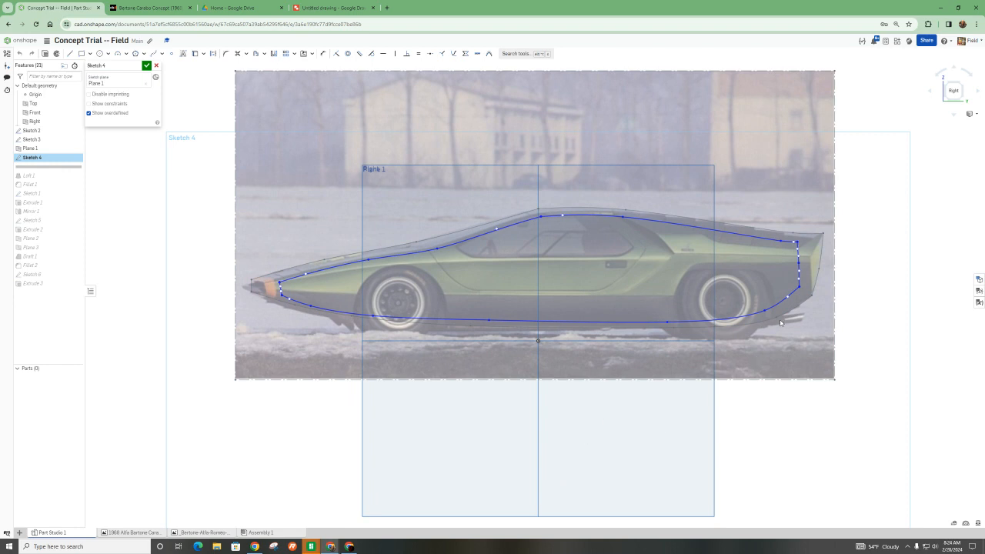
- Select the entire spline outline of Sketch 4 and delete it
{"action": "mouse_move", "coordinate": [860, 366]}
{"action": "left_mouse_down"}
{"action": "mouse_move", "coordinate": [528, 246]}
{"action": "mouse_move", "coordinate": [209, 203]}
{"action": "mouse_move", "coordinate": [246, 200]}
{"action": "left_mouse_up"}
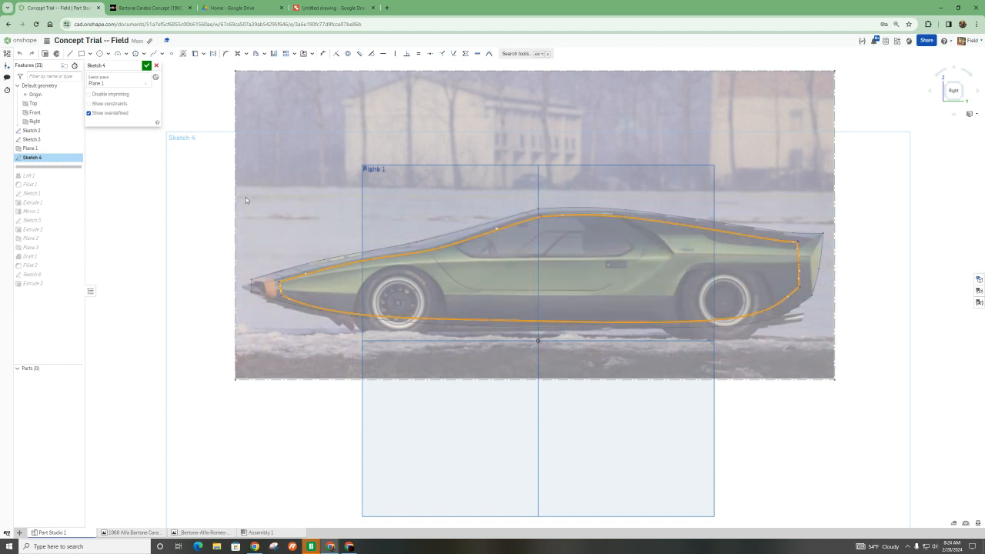
{"action": "left_click", "coordinate": [246, 197]}
{"action": "left_click_drag", "start_coordinate": [195, 214], "coordinate": [792, 337]}
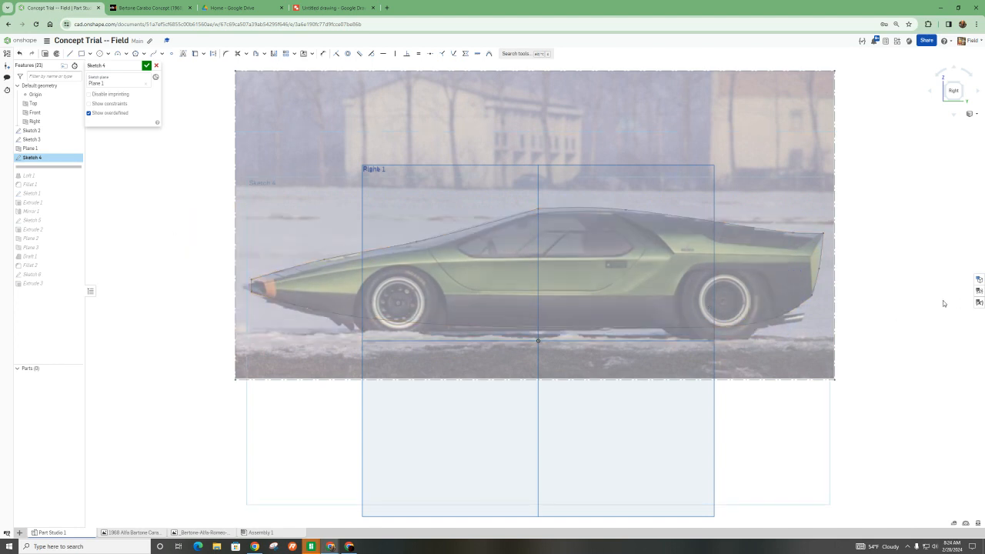
- Project the Sketch 3 car outline into Sketch 4, including the upper and lower curves, the rear edge and the short nose line
{"action": "left_click", "coordinate": [203, 53]}
{"action": "left_click", "coordinate": [204, 68]}
{"action": "left_click", "coordinate": [523, 212]}
{"action": "left_click", "coordinate": [578, 209]}
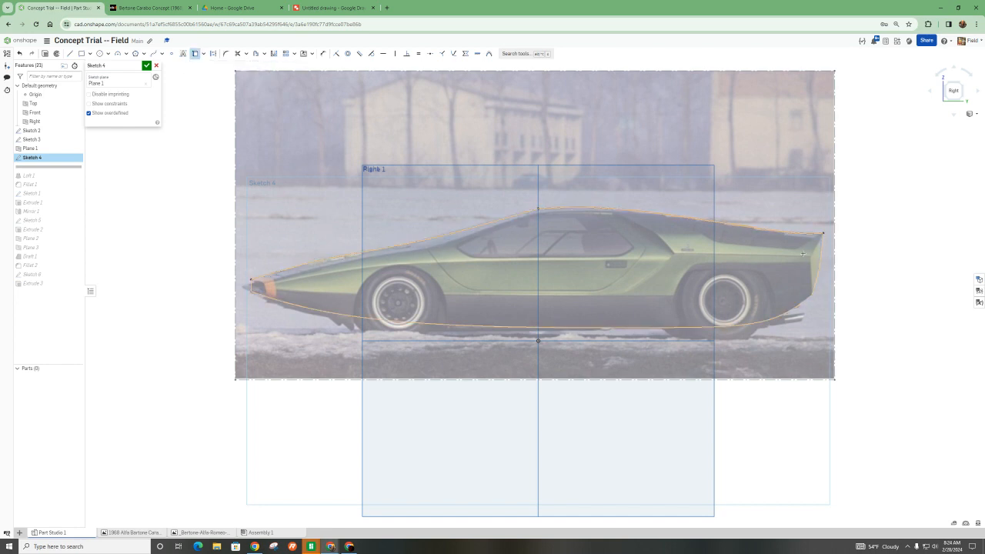
{"action": "left_click", "coordinate": [788, 309]}
{"action": "left_click", "coordinate": [250, 286]}
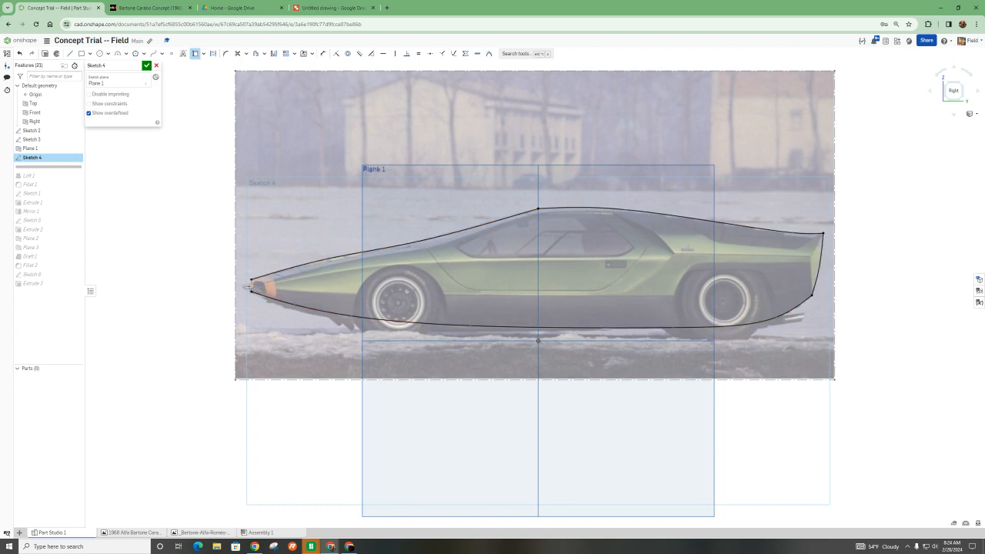
{"action": "scroll", "coordinate": [250, 286], "scroll_direction": "up", "scroll_amount": 5}
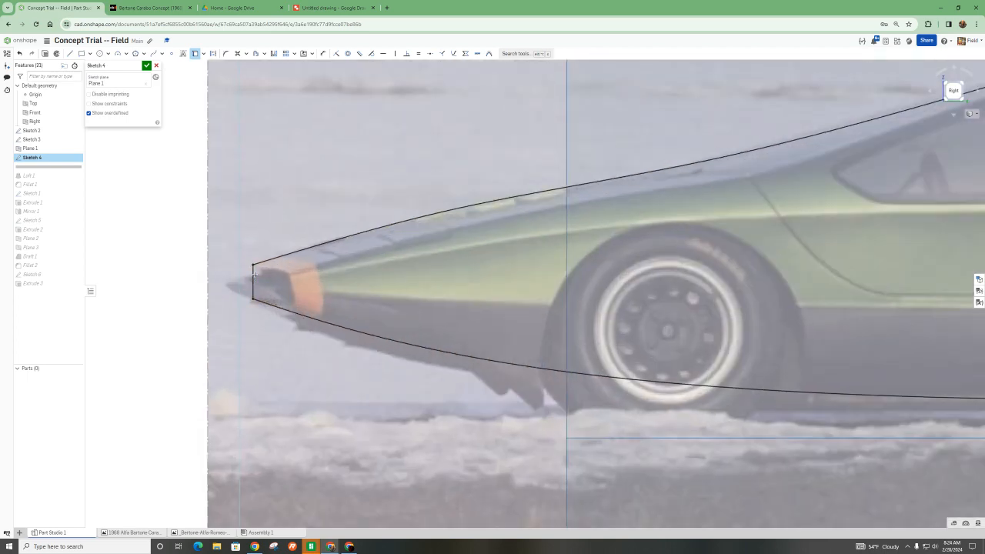
{"action": "scroll", "coordinate": [253, 275], "scroll_direction": "down", "scroll_amount": 6}
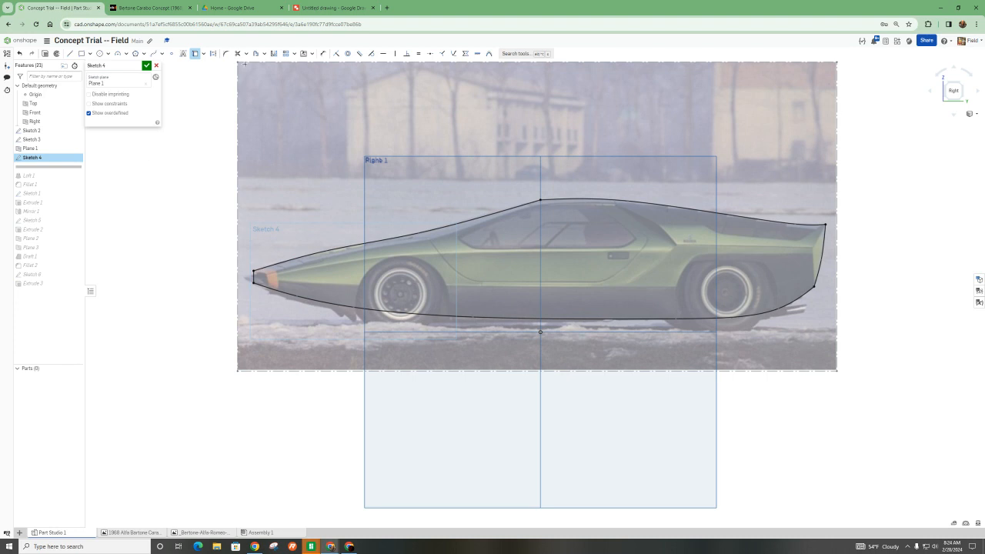
- Scale the whole projected outline down to about 0.94 around the car's middle with Transform, and accept Sketch 4
{"action": "left_click_drag", "start_coordinate": [199, 106], "coordinate": [863, 366]}
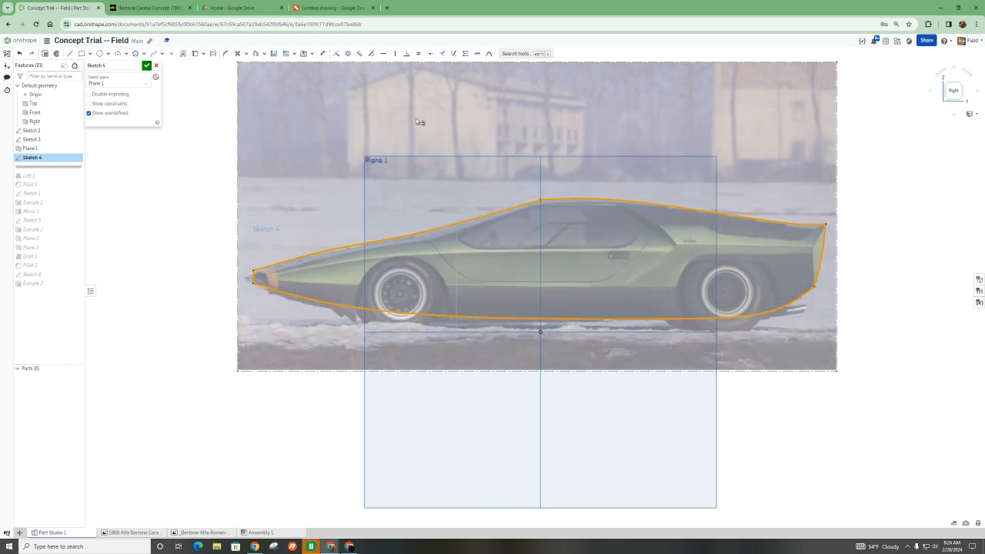
{"action": "left_click", "coordinate": [294, 54]}
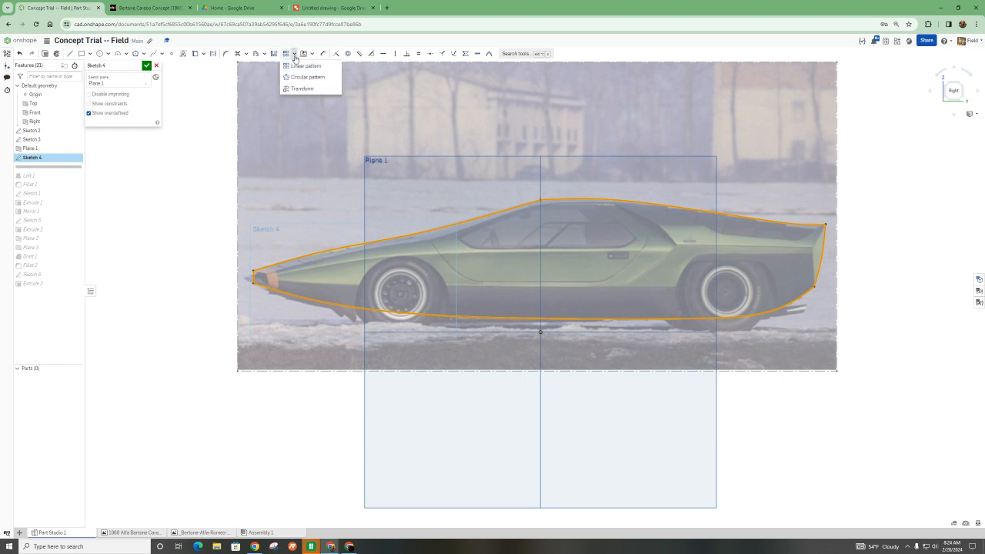
{"action": "left_click", "coordinate": [302, 89]}
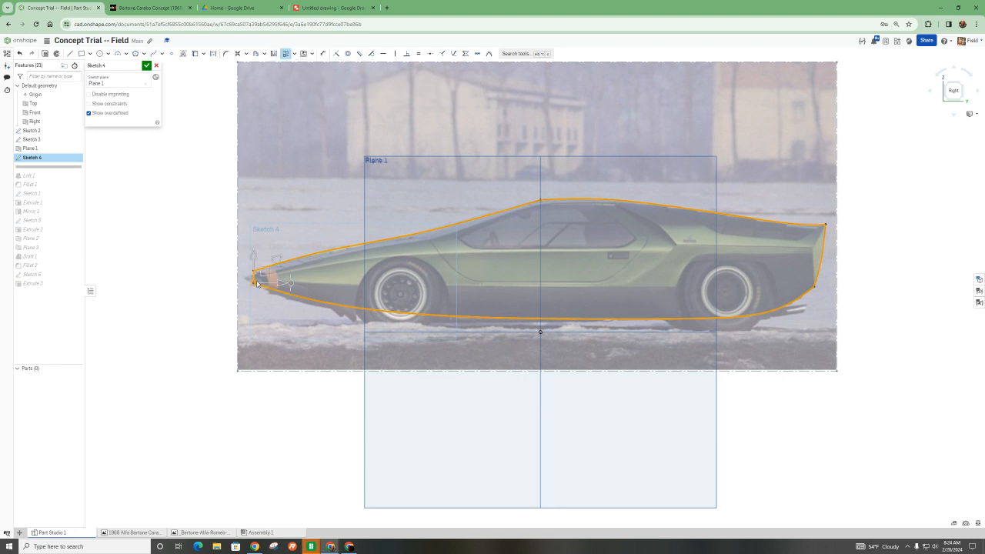
{"action": "left_click_drag", "start_coordinate": [261, 283], "coordinate": [574, 273]}
{"action": "left_click_drag", "start_coordinate": [598, 246], "coordinate": [596, 248]}
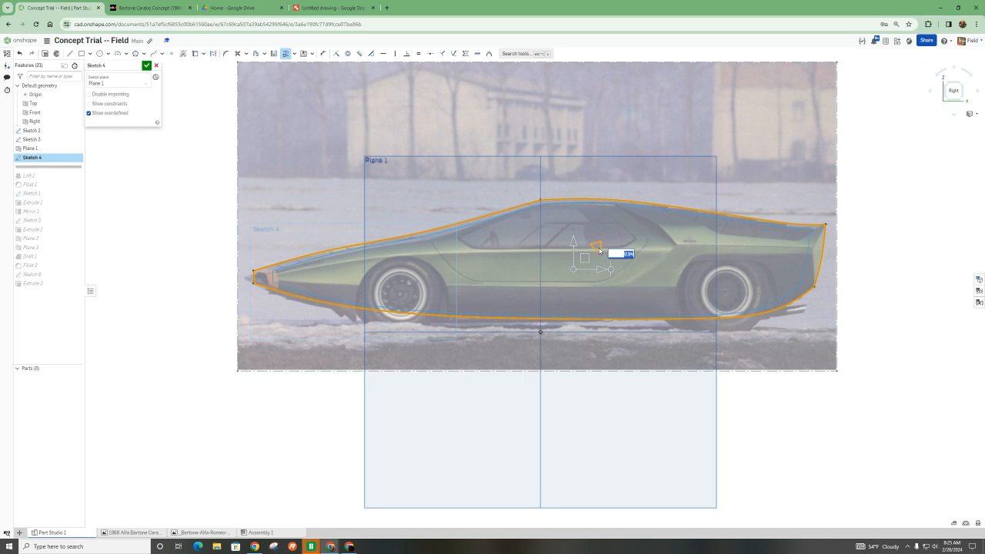
{"action": "left_click", "coordinate": [493, 242]}
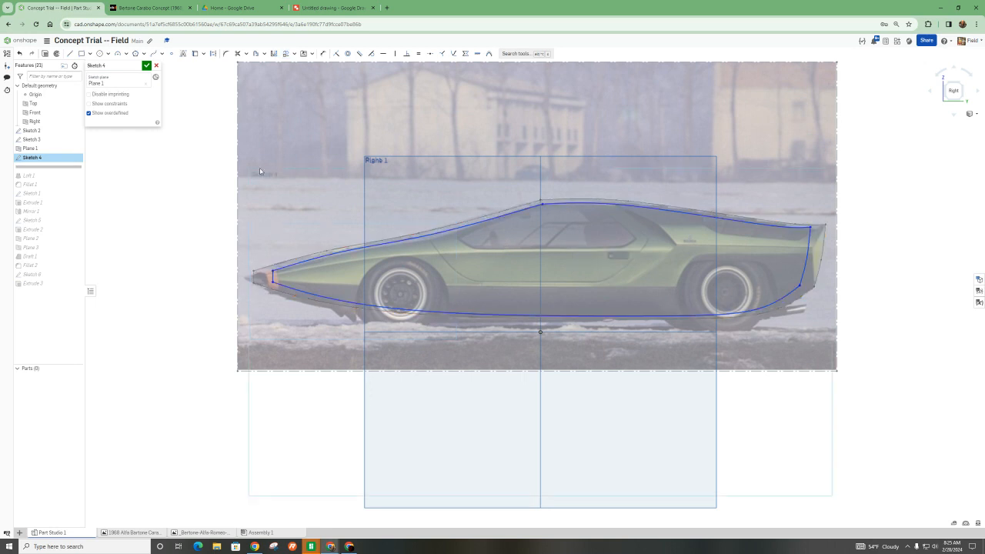
{"action": "left_click", "coordinate": [147, 66]}
- Loft a new solid between the Sketch 3 face and the Sketch 4 face, with both end conditions set to None
{"action": "mouse_move", "coordinate": [331, 197]}
{"action": "right_mouse_down"}
{"action": "mouse_move", "coordinate": [471, 287]}
{"action": "mouse_move", "coordinate": [549, 292]}
{"action": "mouse_move", "coordinate": [522, 297]}
{"action": "right_mouse_up"}
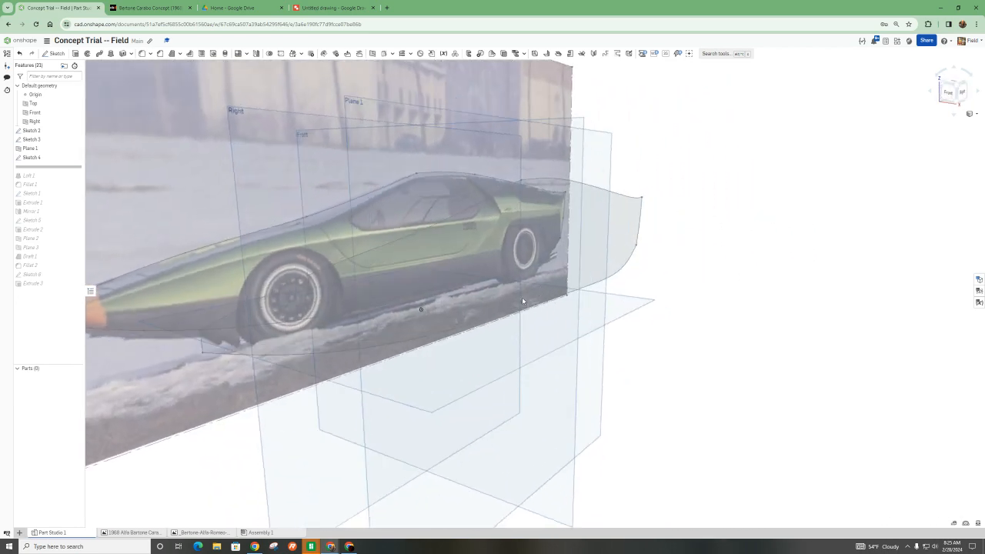
{"action": "scroll", "coordinate": [521, 297], "scroll_direction": "down", "scroll_amount": 3}
{"action": "left_click", "coordinate": [122, 53]}
{"action": "left_click", "coordinate": [412, 282]}
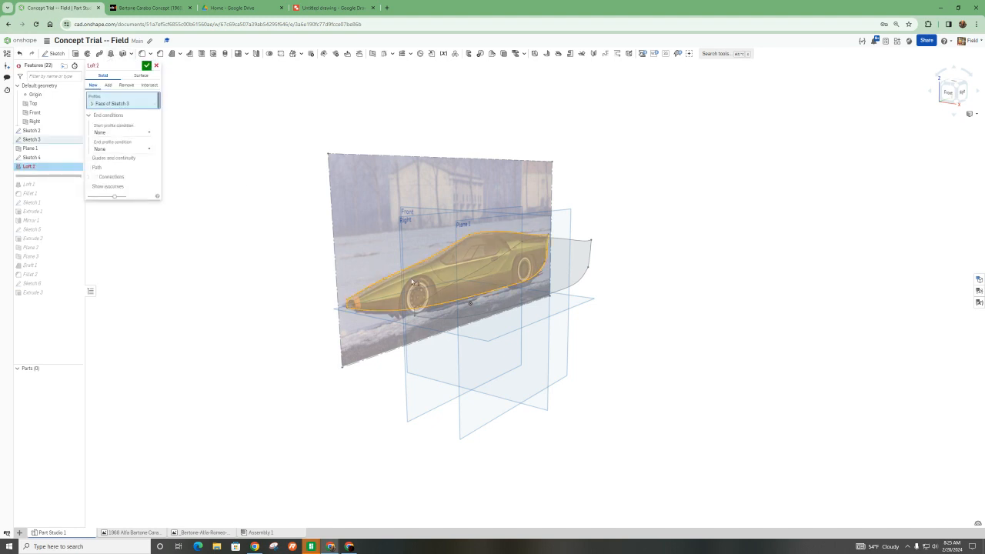
{"action": "left_click", "coordinate": [572, 264]}
{"action": "mouse_move", "coordinate": [572, 265]}
{"action": "right_mouse_down"}
{"action": "mouse_move", "coordinate": [555, 282]}
{"action": "mouse_move", "coordinate": [568, 280]}
{"action": "mouse_move", "coordinate": [555, 340]}
{"action": "mouse_move", "coordinate": [539, 311]}
{"action": "mouse_move", "coordinate": [494, 290]}
{"action": "mouse_move", "coordinate": [542, 296]}
{"action": "right_mouse_up"}
{"action": "right_click_drag", "start_coordinate": [388, 234], "coordinate": [390, 238]}
{"action": "right_click_drag", "start_coordinate": [342, 313], "coordinate": [423, 320]}
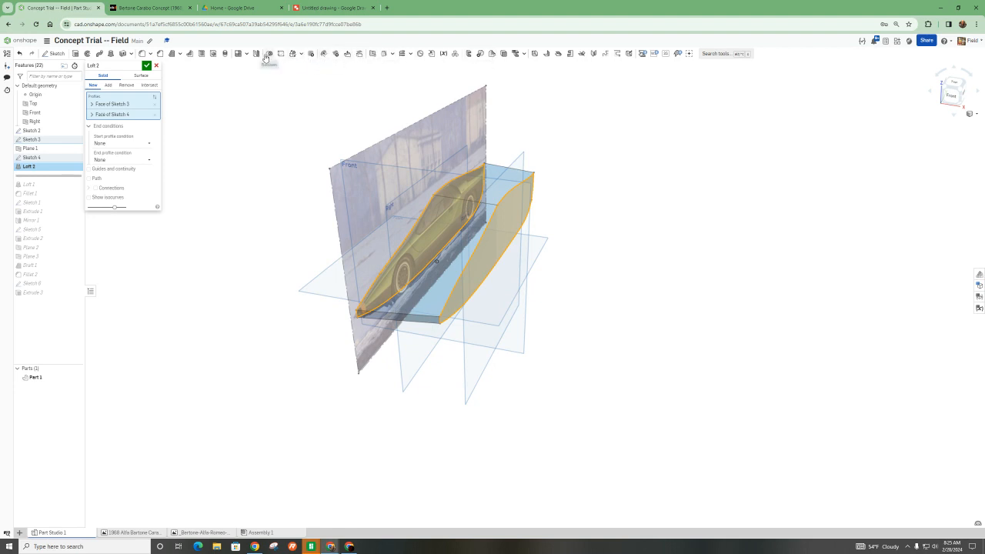
{"action": "left_click", "coordinate": [146, 66]}
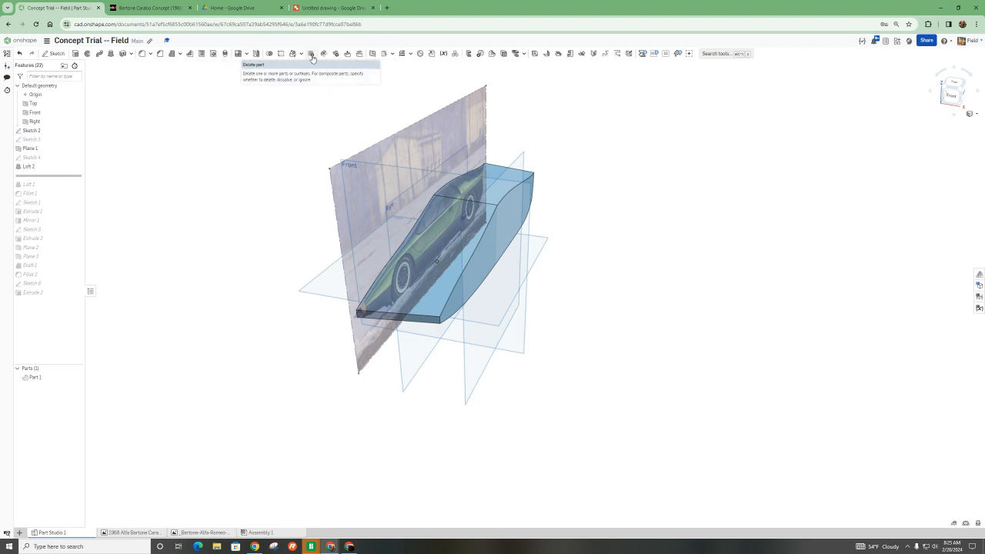
- Try a part mirror of the lofted half body about the Right plane and cancel it
{"action": "left_click", "coordinate": [256, 54]}
{"action": "left_click", "coordinate": [476, 255]}
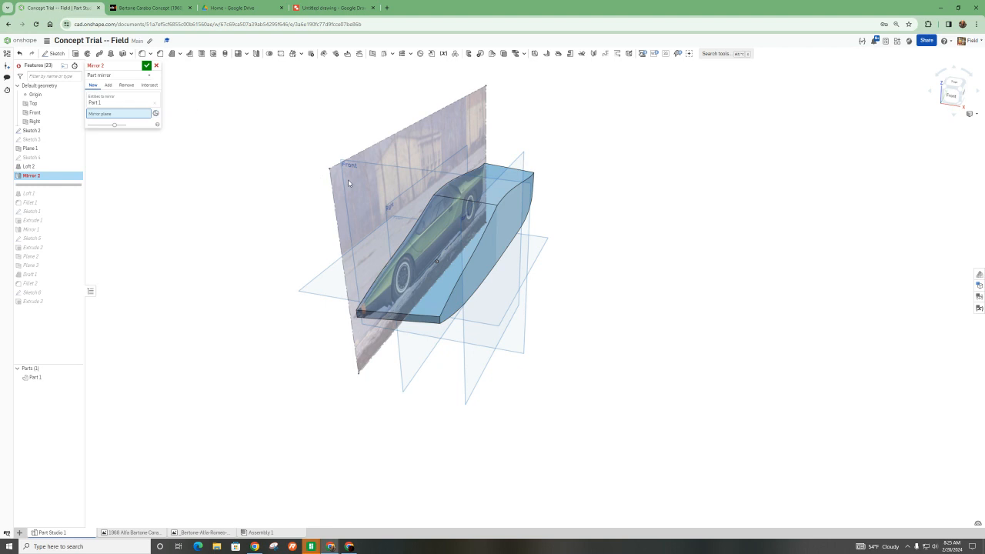
{"action": "left_click", "coordinate": [390, 214]}
{"action": "right_click_drag", "start_coordinate": [415, 287], "coordinate": [378, 305]}
{"action": "left_click", "coordinate": [156, 67]}
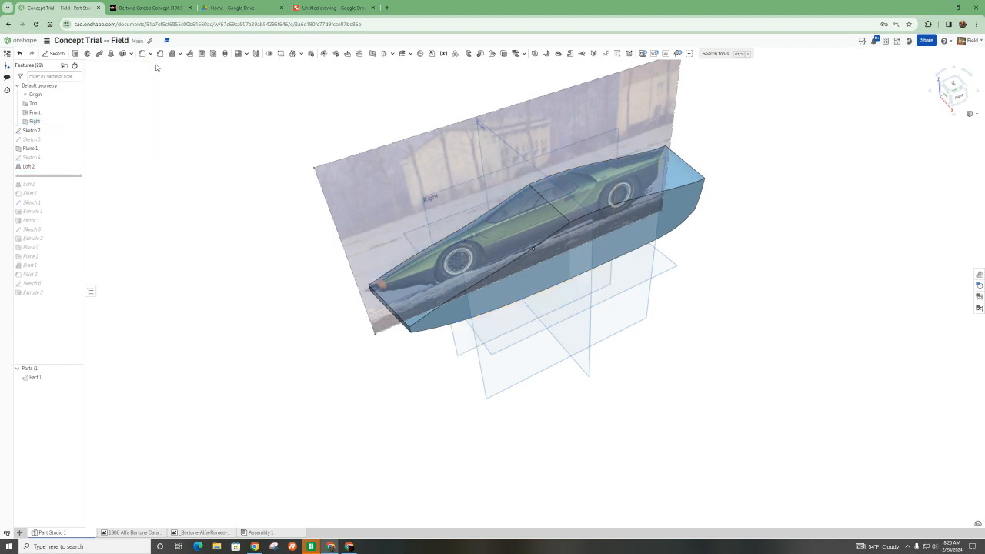
- Undo the trial loft and the changes made to Sketch 4
{"action": "key", "text": "ctrl+z"}
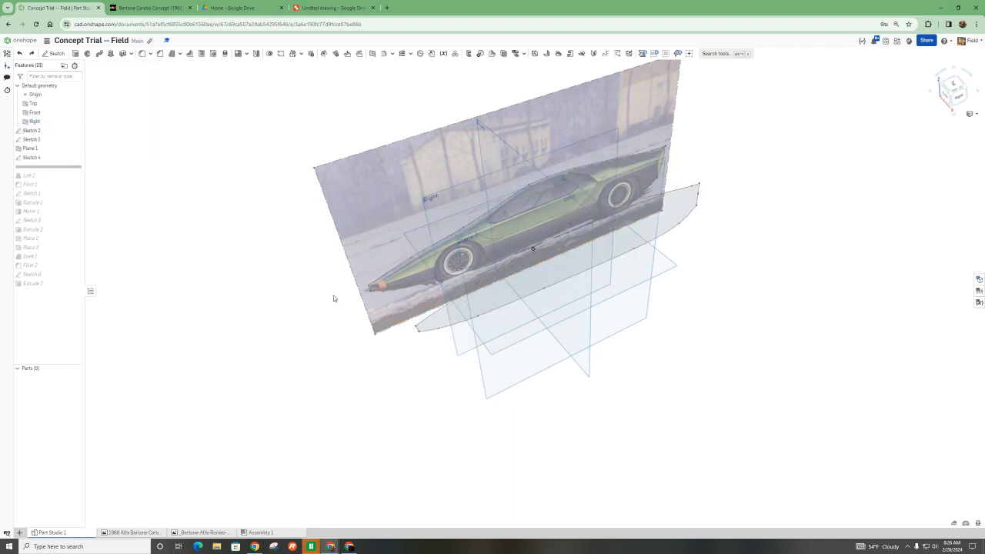
{"action": "right_click_drag", "start_coordinate": [317, 291], "coordinate": [297, 262]}
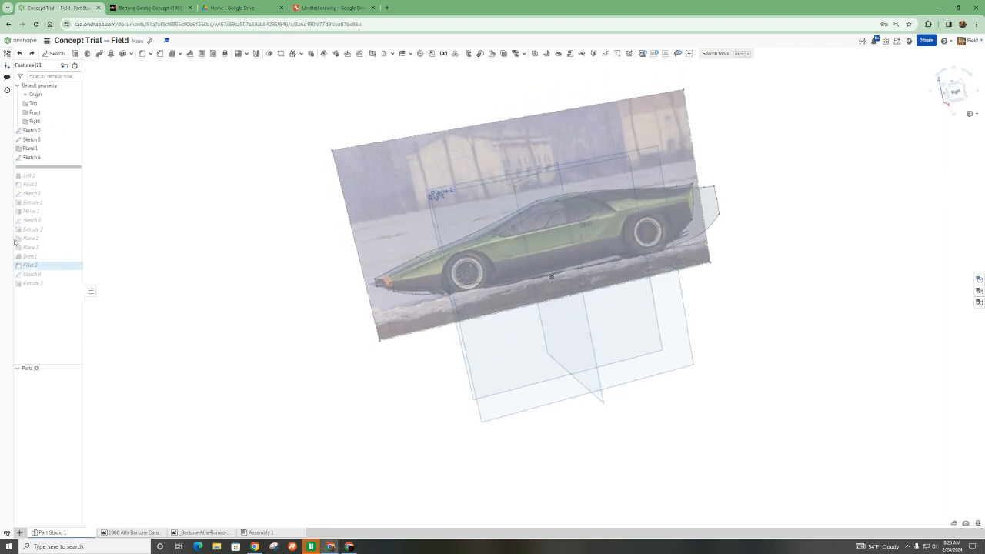
- Roll the feature history forward to include Loft 1, Fillet 1 and Sketch 1, and select Sketch 1 for a front view
{"action": "left_click_drag", "start_coordinate": [55, 167], "coordinate": [53, 187]}
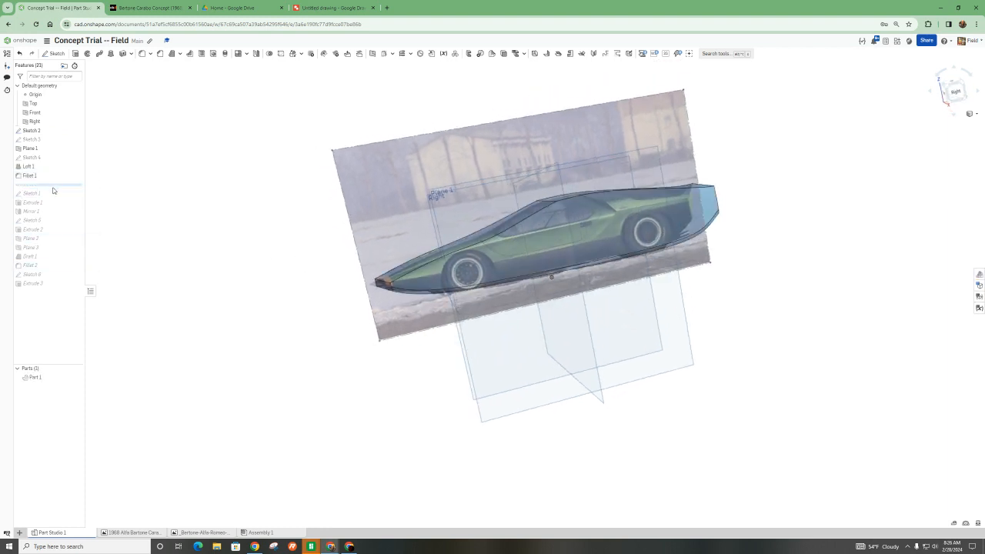
{"action": "left_click_drag", "start_coordinate": [53, 192], "coordinate": [54, 197]}
{"action": "right_click_drag", "start_coordinate": [179, 208], "coordinate": [249, 212]}
{"action": "left_click", "coordinate": [38, 184]}
{"action": "key", "text": "n"}
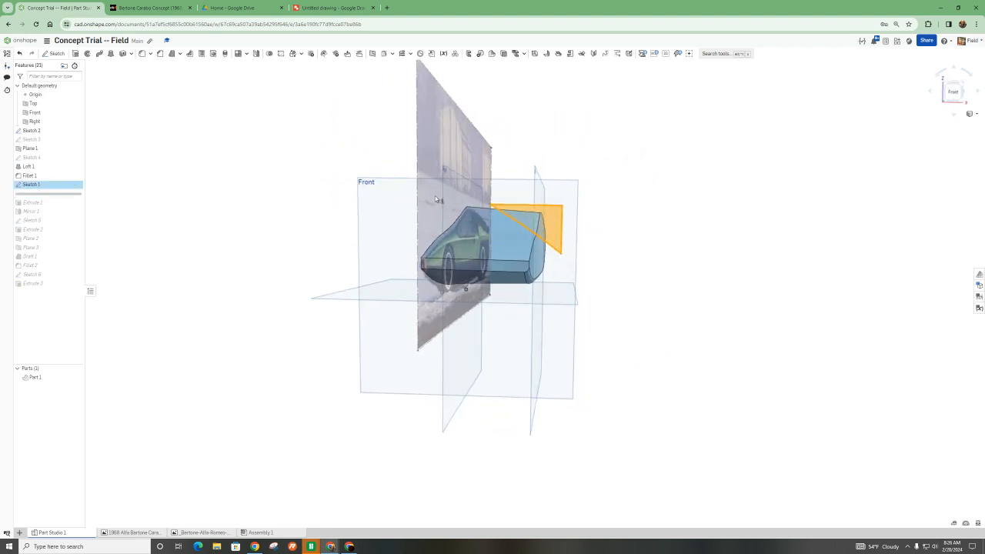
- Switch to the Bertone Carabo Concept (1968) web page and examine the photos and line drawing of the car's body shape
{"action": "left_click", "coordinate": [168, 6]}
{"action": "scroll", "coordinate": [393, 383], "scroll_direction": "down", "scroll_amount": 6}
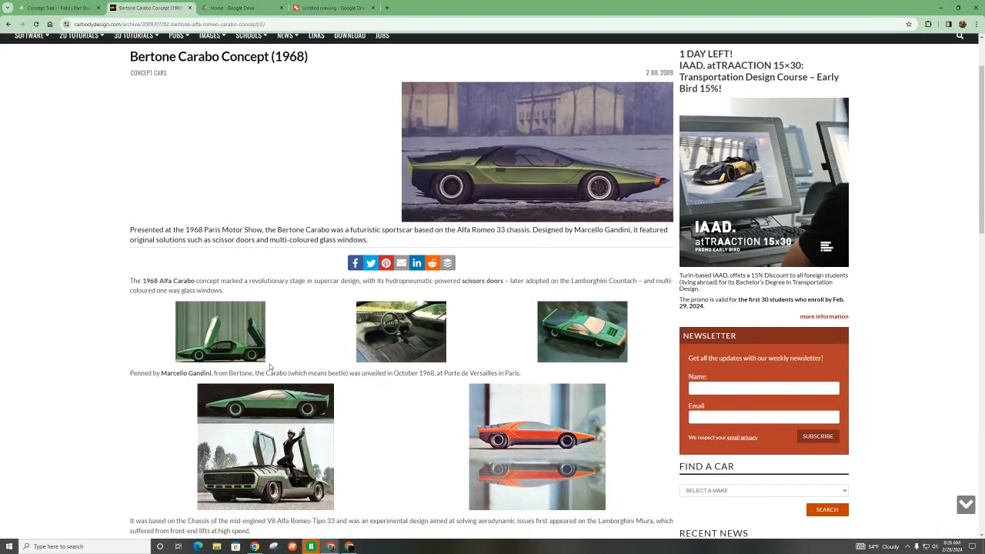
{"action": "scroll", "coordinate": [524, 233], "scroll_direction": "up", "scroll_amount": 5}
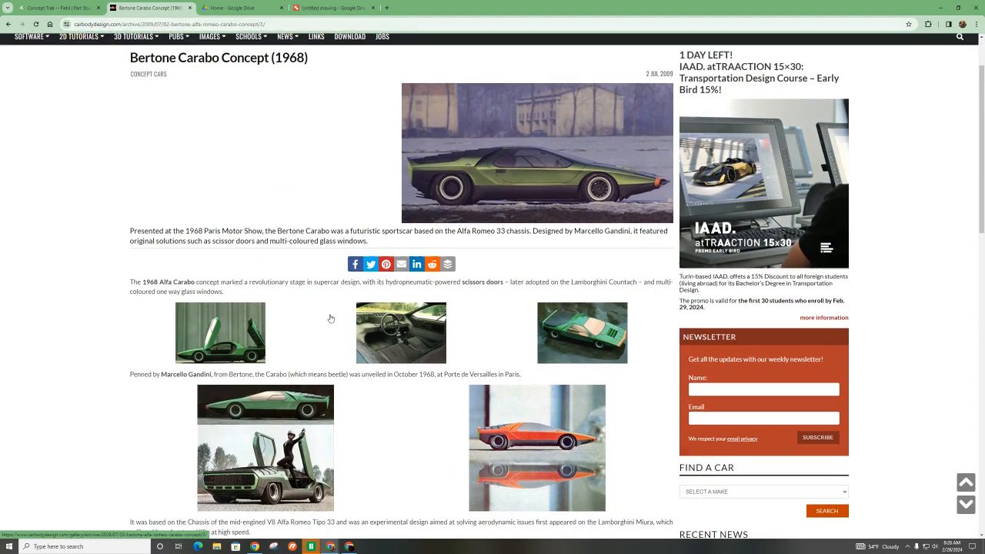
{"action": "scroll", "coordinate": [514, 356], "scroll_direction": "down", "scroll_amount": 2}
{"action": "scroll", "coordinate": [556, 366], "scroll_direction": "down", "scroll_amount": 2}
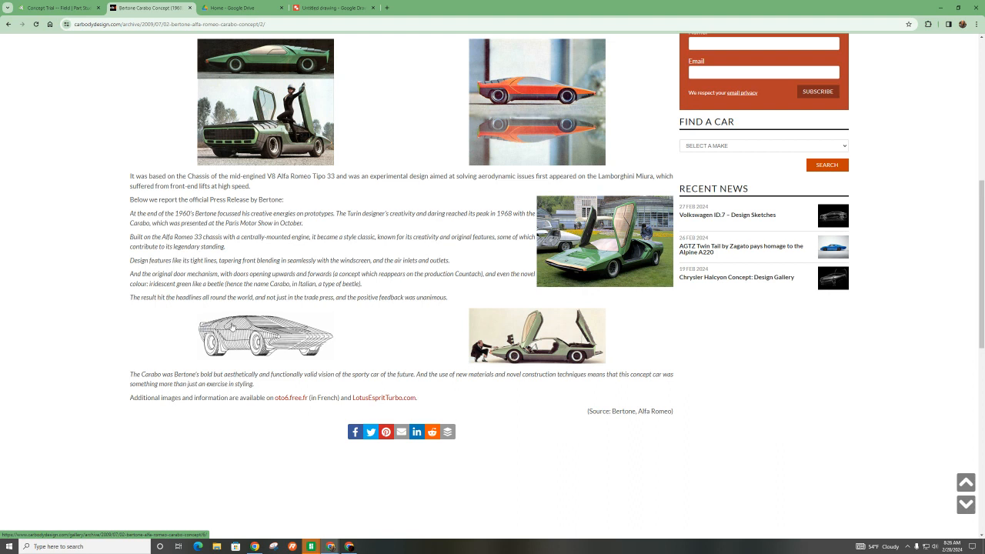
{"action": "scroll", "coordinate": [233, 326], "scroll_direction": "up", "scroll_amount": 3, "text": "ctrl"}
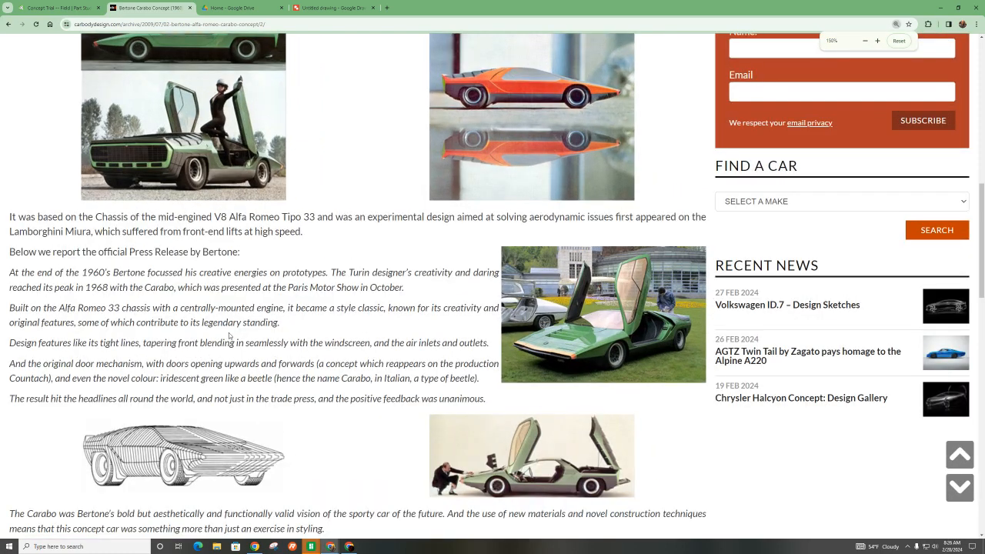
{"action": "scroll", "coordinate": [228, 336], "scroll_direction": "down", "scroll_amount": 2}
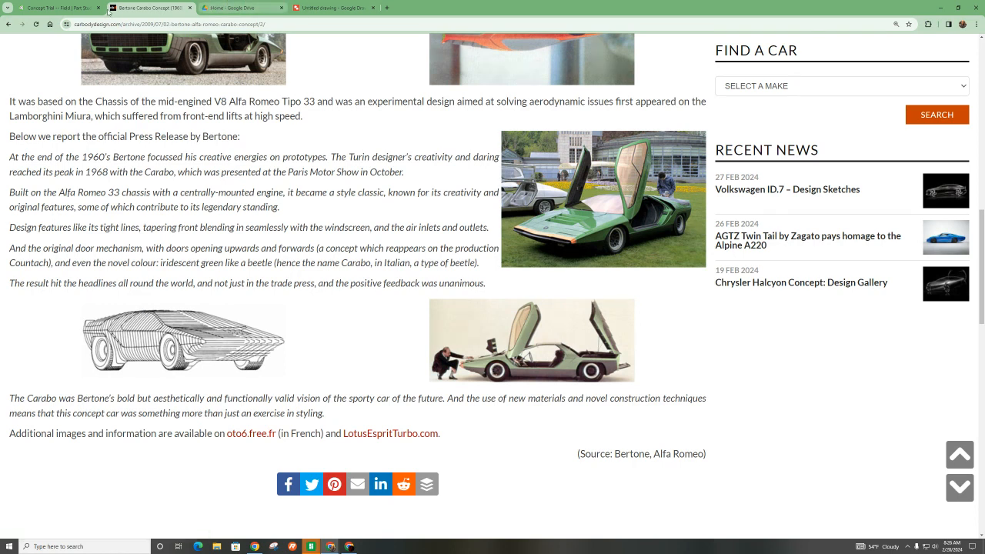
- Return to the Onshape document and open Sketch 1 on the Front plane for editing, facing the Front view
{"action": "left_click", "coordinate": [58, 8]}
{"action": "right_click_drag", "start_coordinate": [529, 253], "coordinate": [517, 258]}
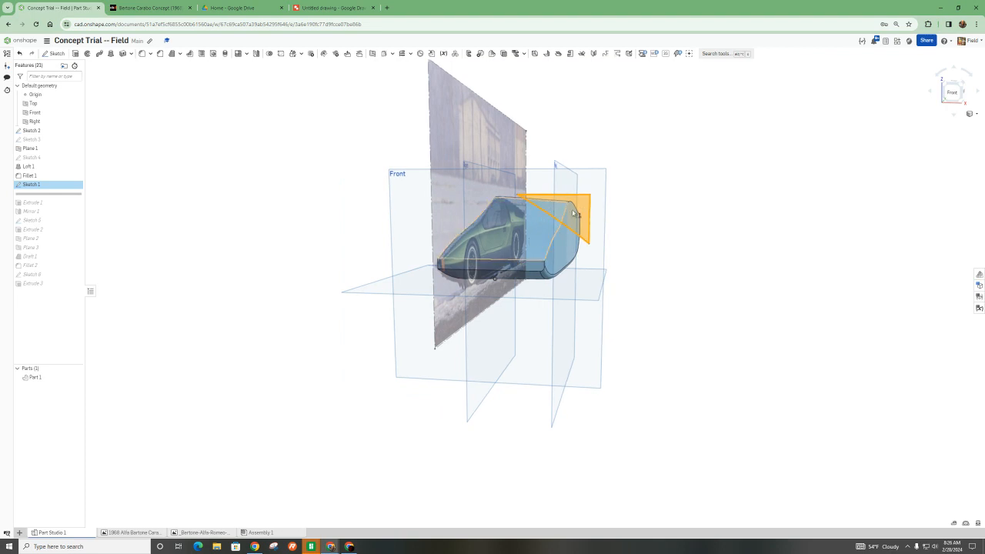
{"action": "left_click", "coordinate": [180, 228]}
{"action": "left_click", "coordinate": [61, 185]}
{"action": "double_click", "coordinate": [61, 185]}
{"action": "left_click", "coordinate": [953, 94]}
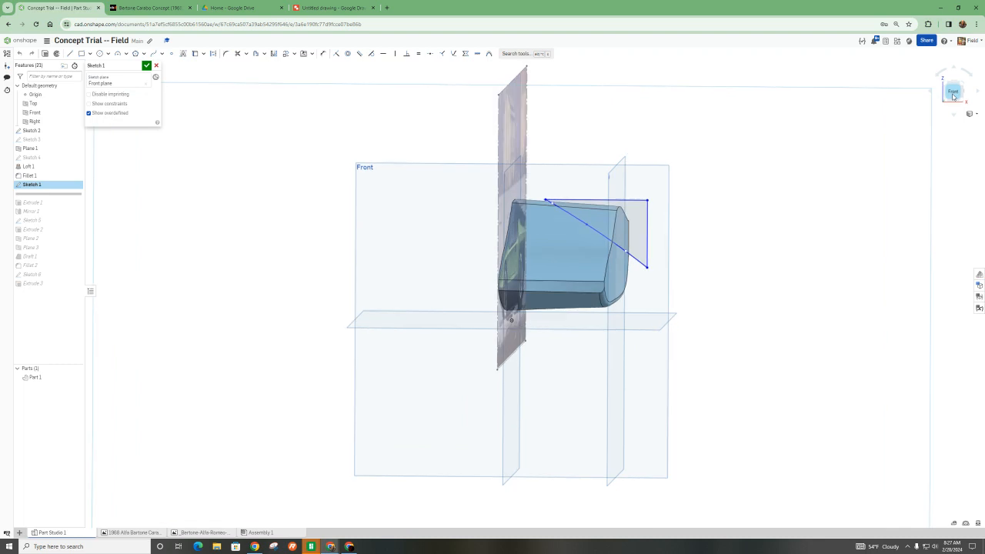
- Close Sketch 1 and roll the feature history forward to include Extrude 1
{"action": "scroll", "coordinate": [681, 287], "scroll_direction": "up", "scroll_amount": 3}
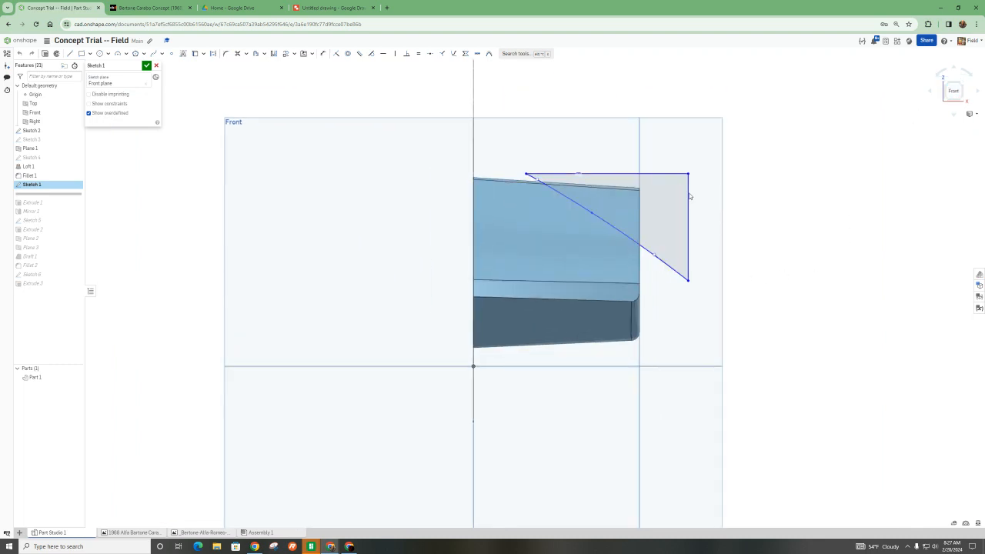
{"action": "left_click", "coordinate": [146, 66]}
{"action": "right_click_drag", "start_coordinate": [678, 208], "coordinate": [604, 205]}
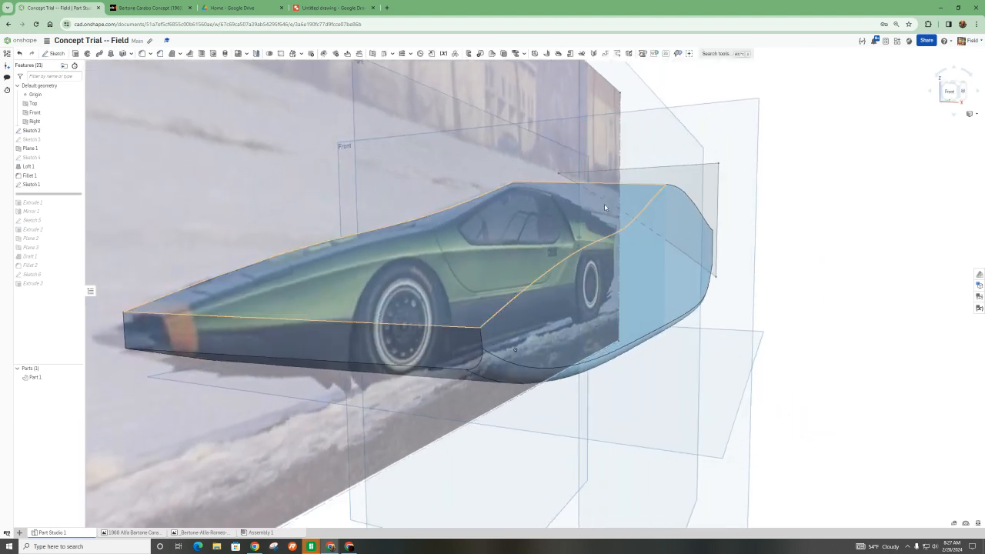
{"action": "left_click_drag", "start_coordinate": [62, 194], "coordinate": [58, 206]}
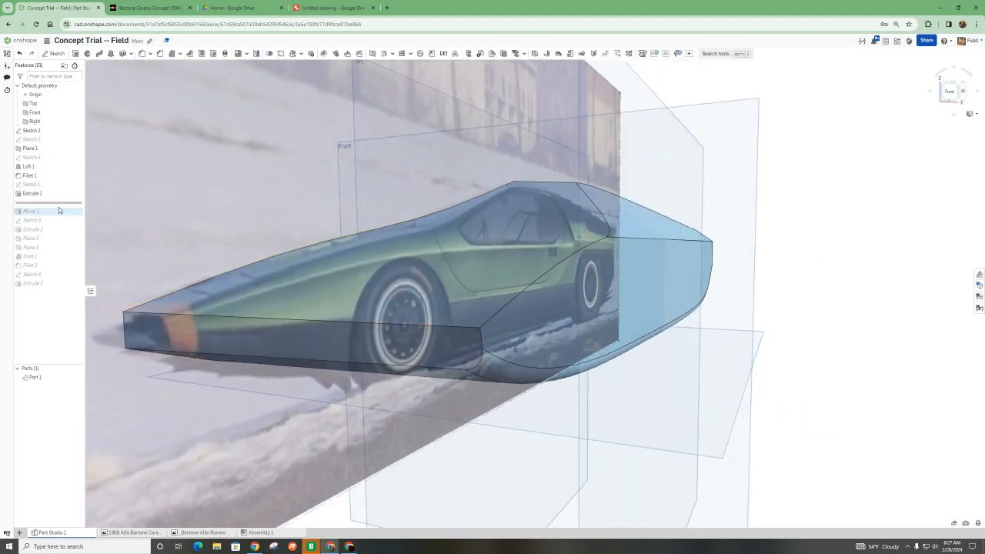
- Open Extrude 1 to review its symmetric Remove settings against the body, and close it without altering the cut
{"action": "double_click", "coordinate": [34, 193]}
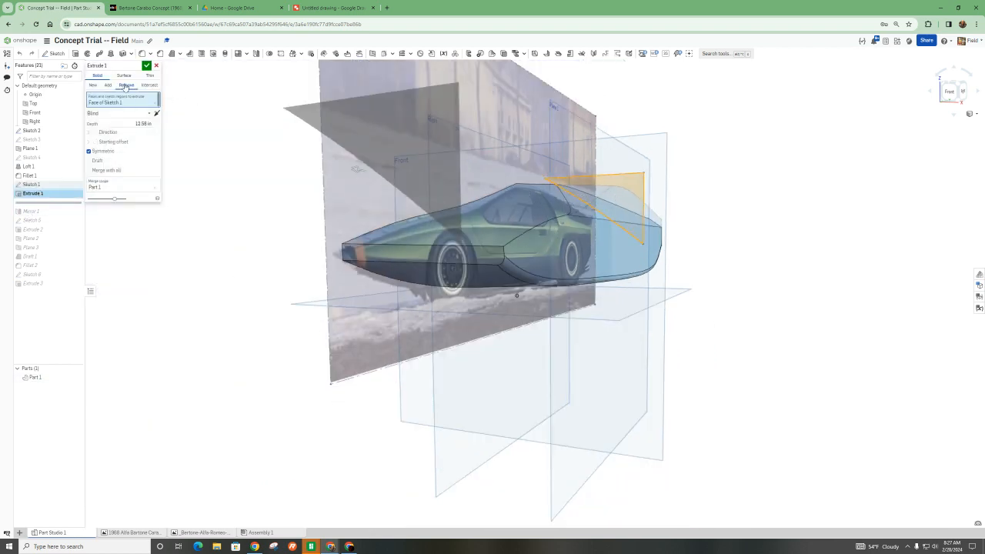
{"action": "right_click_drag", "start_coordinate": [466, 221], "coordinate": [549, 235]}
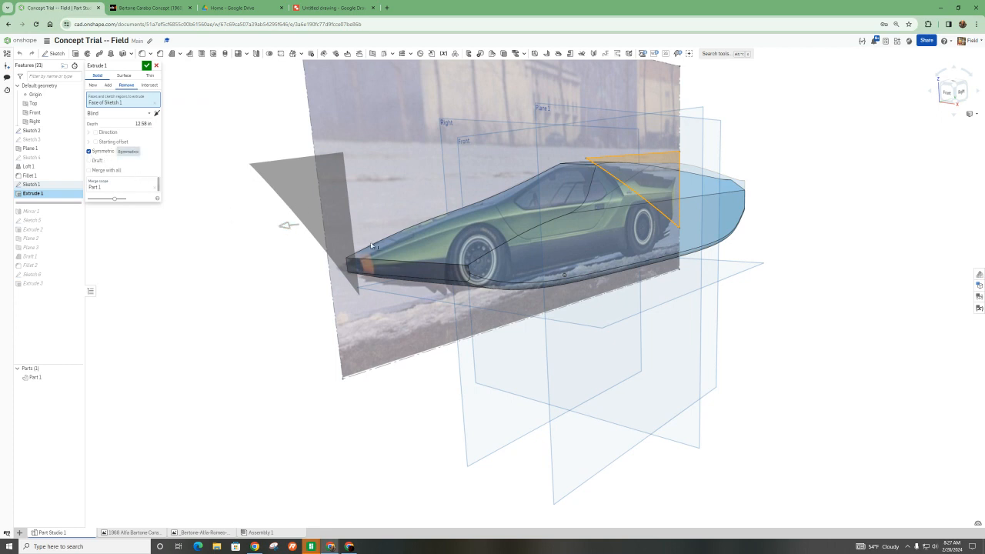
{"action": "left_click", "coordinate": [146, 66]}
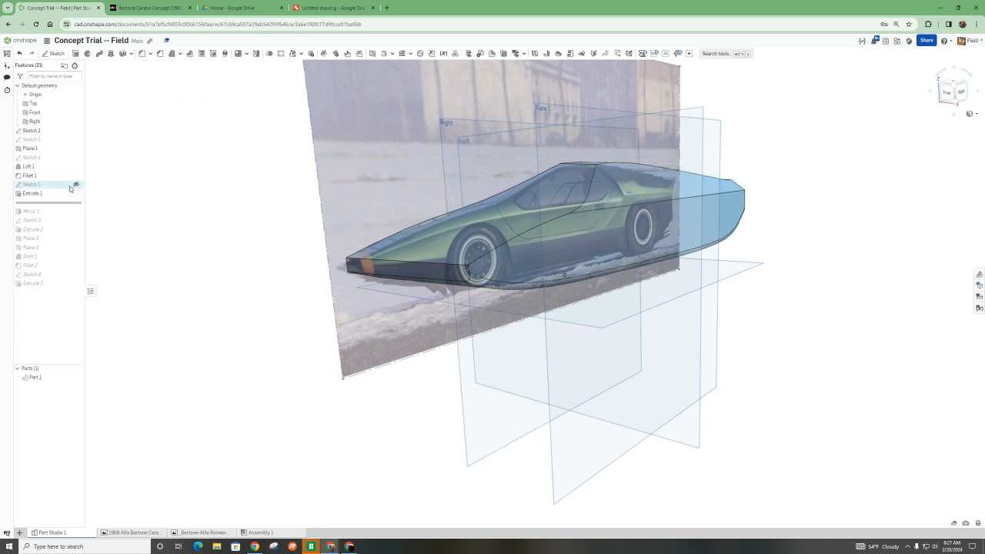
- Roll the feature history forward to include Mirror 1 and view the full mirrored body
{"action": "left_click_drag", "start_coordinate": [52, 219], "coordinate": [53, 216]}
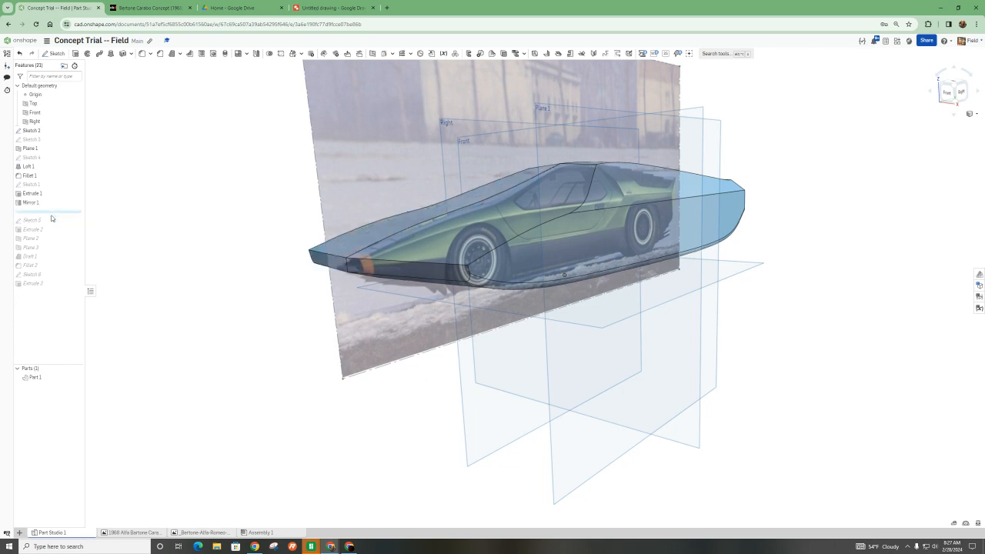
{"action": "scroll", "coordinate": [397, 269], "scroll_direction": "down", "scroll_amount": 4}
{"action": "right_click_drag", "start_coordinate": [422, 243], "coordinate": [448, 234]}
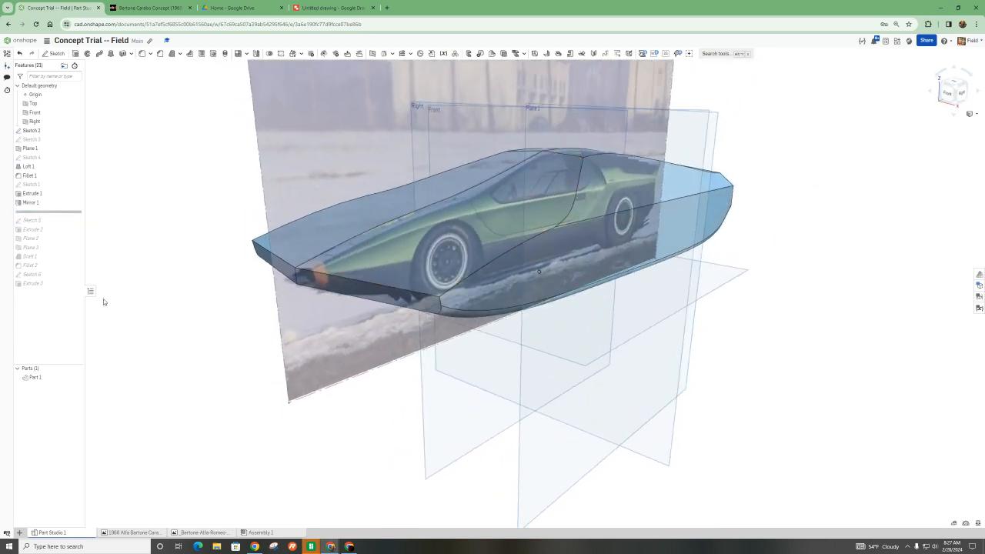
- Include the rear cut sketch after Mirror 1 in the history, and check the side photo in Google Drawings before returning to Onshape
{"action": "left_click_drag", "start_coordinate": [49, 214], "coordinate": [47, 227]}
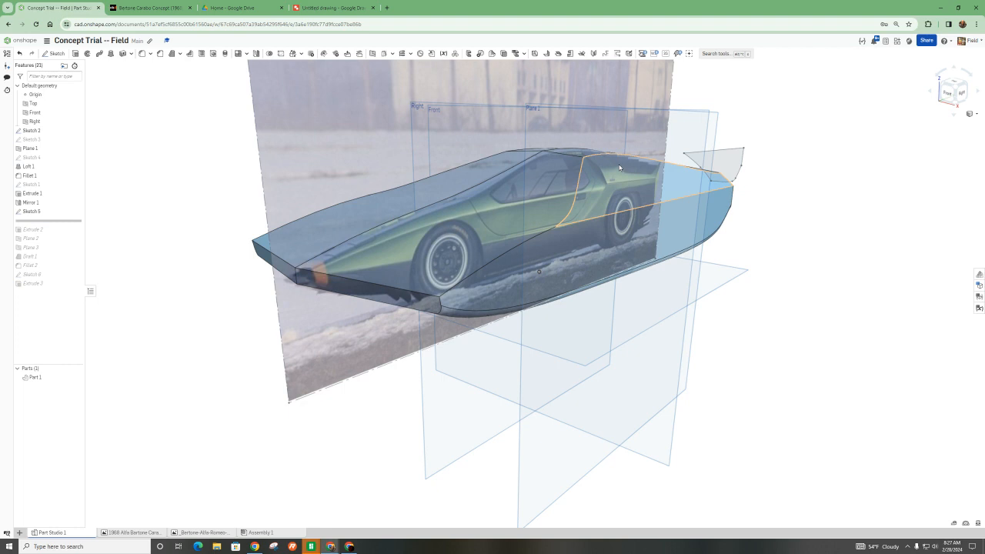
{"action": "left_click", "coordinate": [322, 6]}
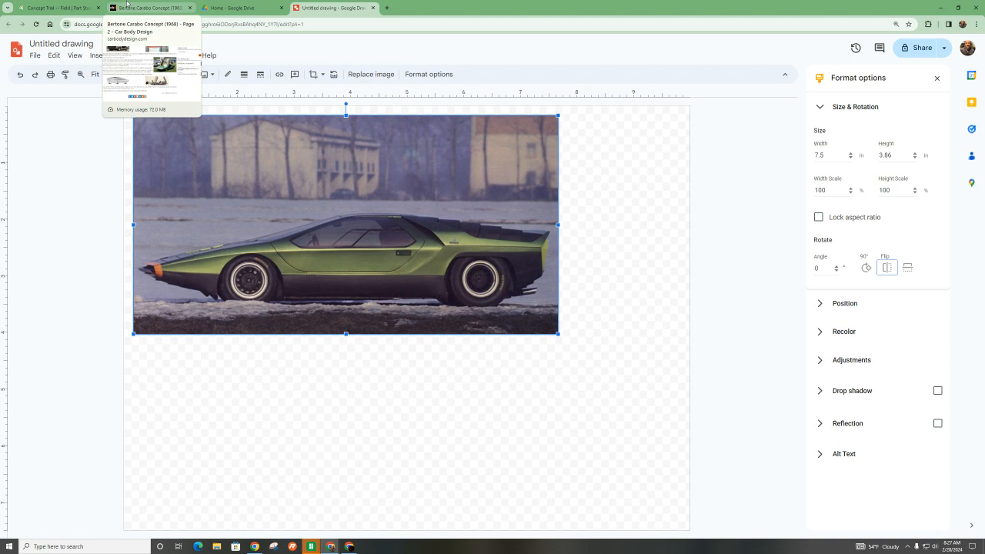
{"action": "left_click", "coordinate": [61, 7]}
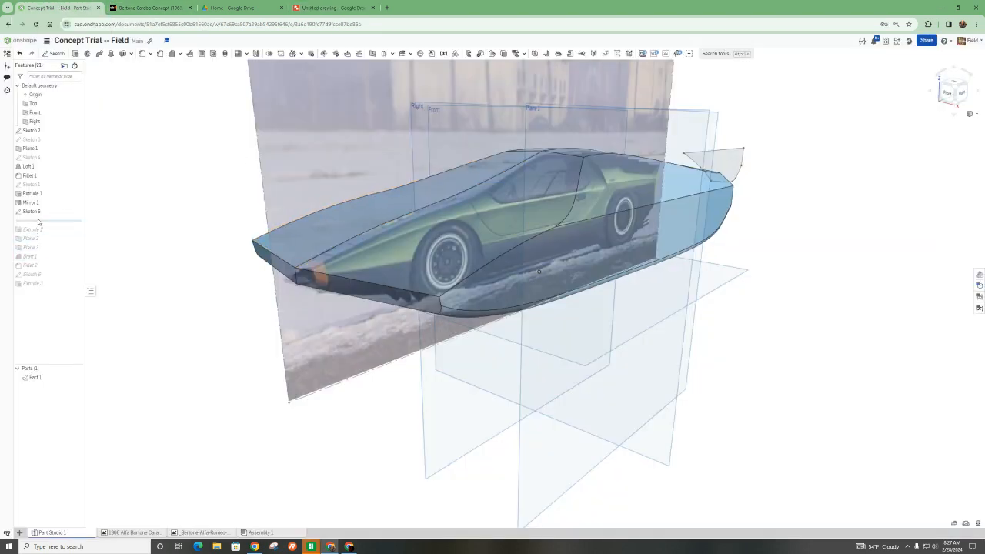
- Roll the feature history forward to include Extrude 2 and view the cut at the rear of the body
{"action": "left_click_drag", "start_coordinate": [42, 231], "coordinate": [41, 236]}
{"action": "right_click_drag", "start_coordinate": [499, 269], "coordinate": [452, 277]}
{"action": "scroll", "coordinate": [452, 273], "scroll_direction": "down", "scroll_amount": 3}
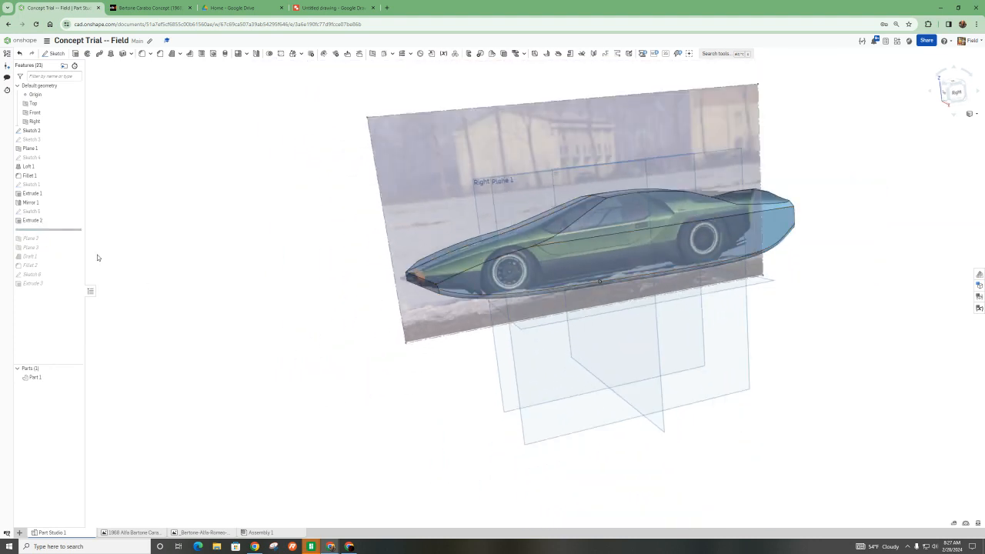
- Roll the feature history forward through Plane 2, Plane 3, Draft 1, Fillet 2 and the wheel-arch sketch to the final Extrude 3
{"action": "left_click_drag", "start_coordinate": [45, 240], "coordinate": [43, 246]}
{"action": "left_click_drag", "start_coordinate": [44, 252], "coordinate": [309, 289]}
{"action": "mouse_move", "coordinate": [559, 290]}
{"action": "right_mouse_down"}
{"action": "mouse_move", "coordinate": [543, 297]}
{"action": "mouse_move", "coordinate": [575, 288]}
{"action": "right_mouse_up"}
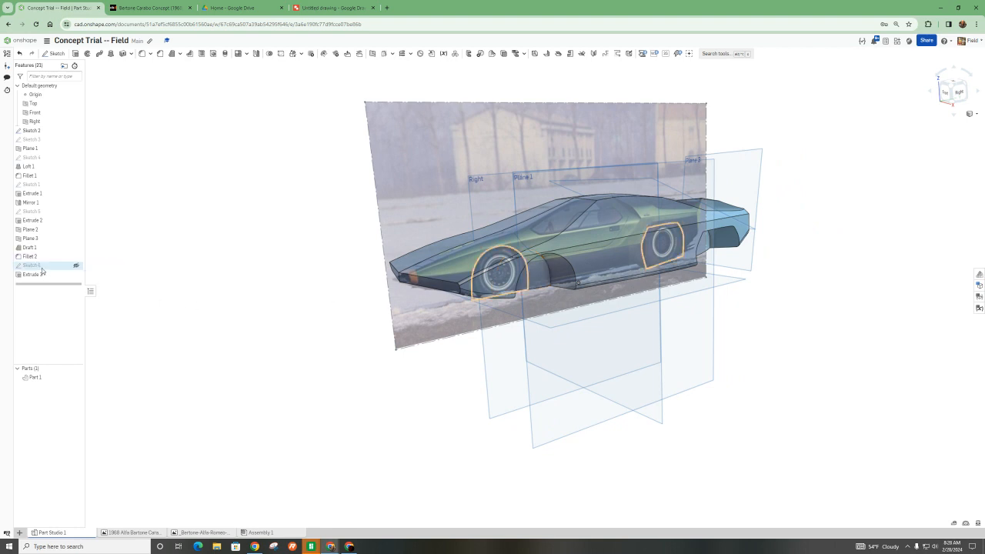
{"action": "right_click_drag", "start_coordinate": [478, 290], "coordinate": [523, 245]}
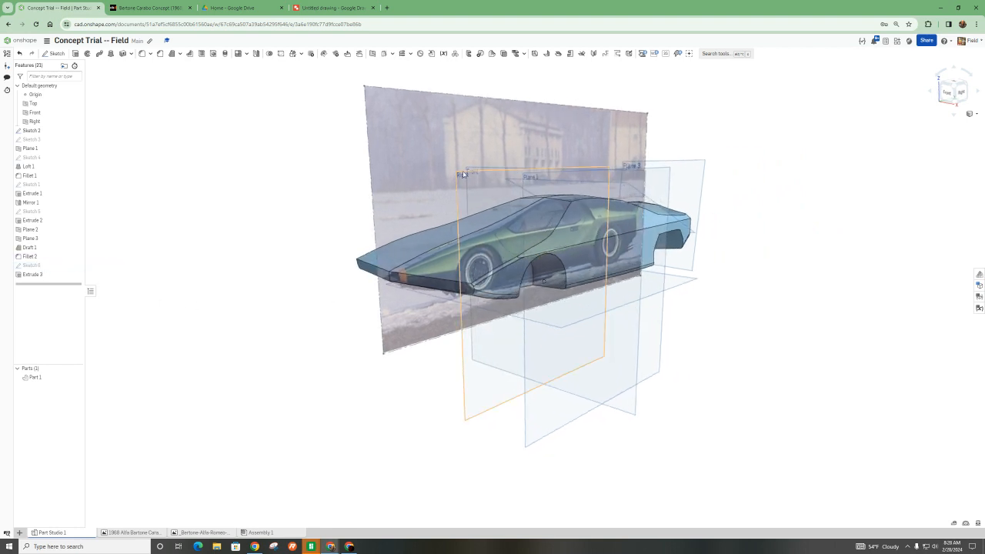
- Open the wheel-arch sketch on the Right plane, examine both arch outlines against the photo in the Right view, and close it
{"action": "double_click", "coordinate": [32, 266]}
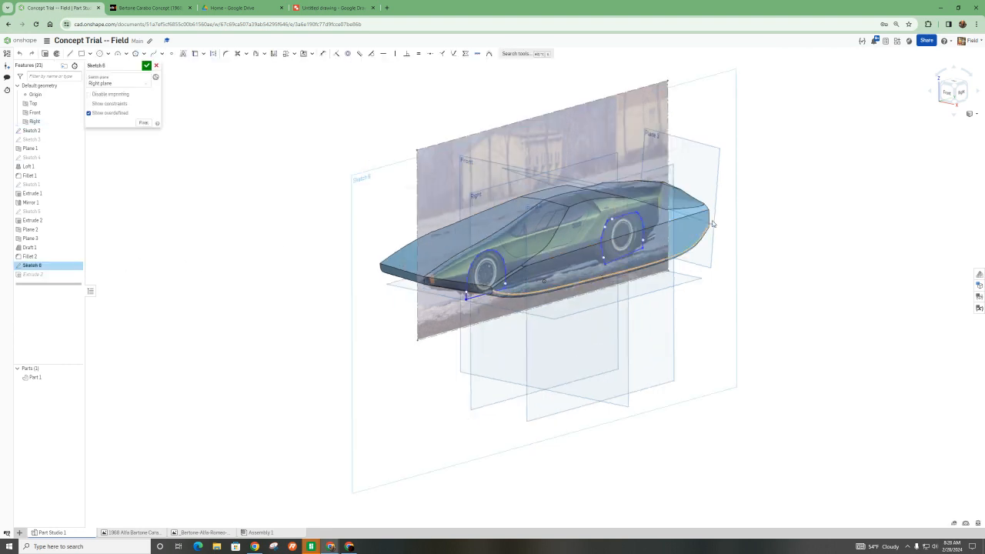
{"action": "left_click", "coordinate": [960, 93]}
{"action": "scroll", "coordinate": [394, 300], "scroll_direction": "up", "scroll_amount": 10}
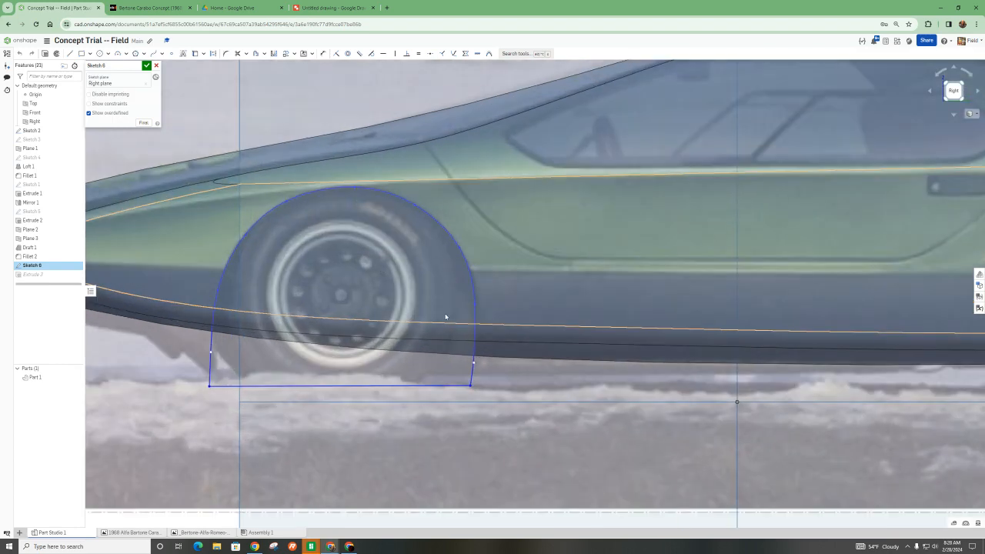
{"action": "scroll", "coordinate": [445, 316], "scroll_direction": "down", "scroll_amount": 8}
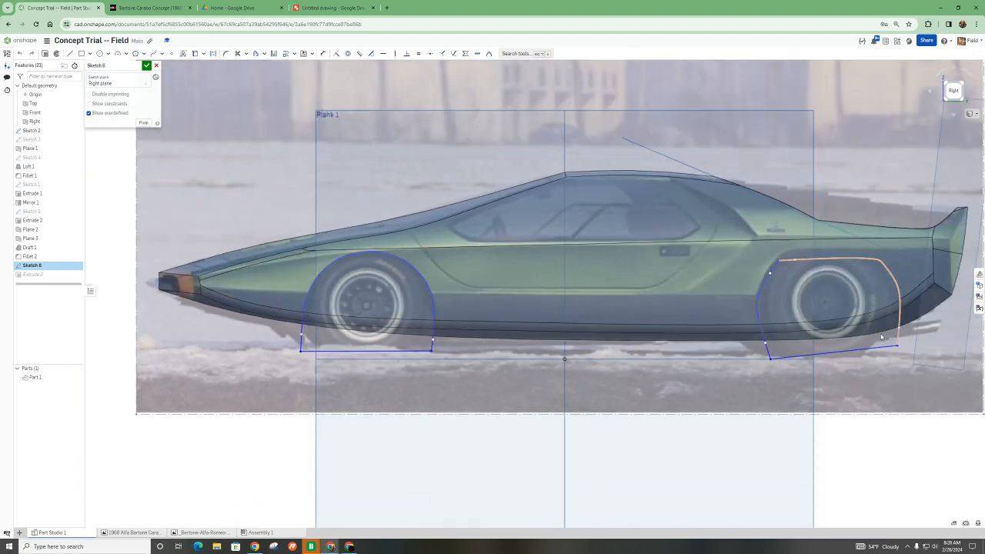
{"action": "left_click", "coordinate": [148, 66]}
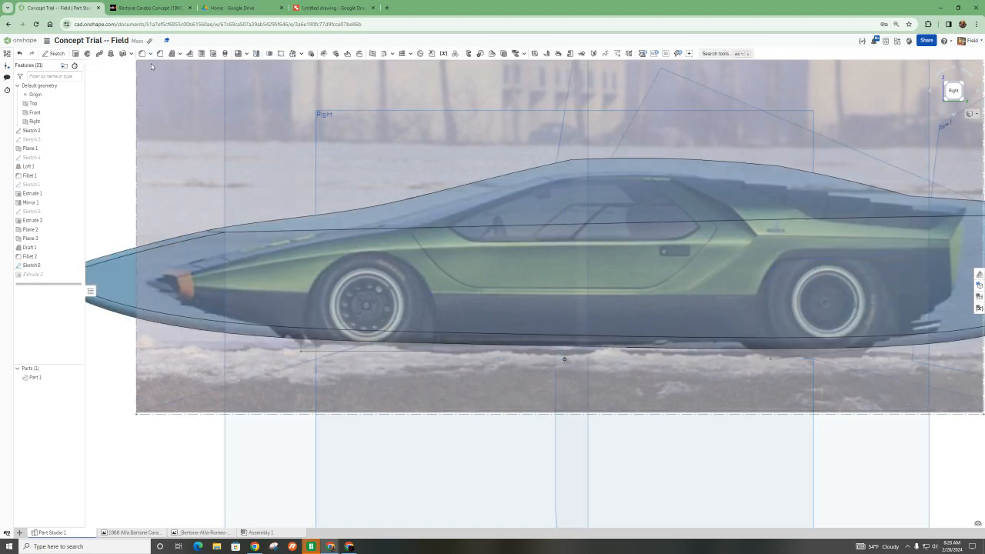
- Open Extrude 3 to examine the wheel-arch cut's depth and starting offset from several angles, and close it
{"action": "right_click_drag", "start_coordinate": [377, 178], "coordinate": [557, 191]}
{"action": "scroll", "coordinate": [558, 191], "scroll_direction": "down", "scroll_amount": 3}
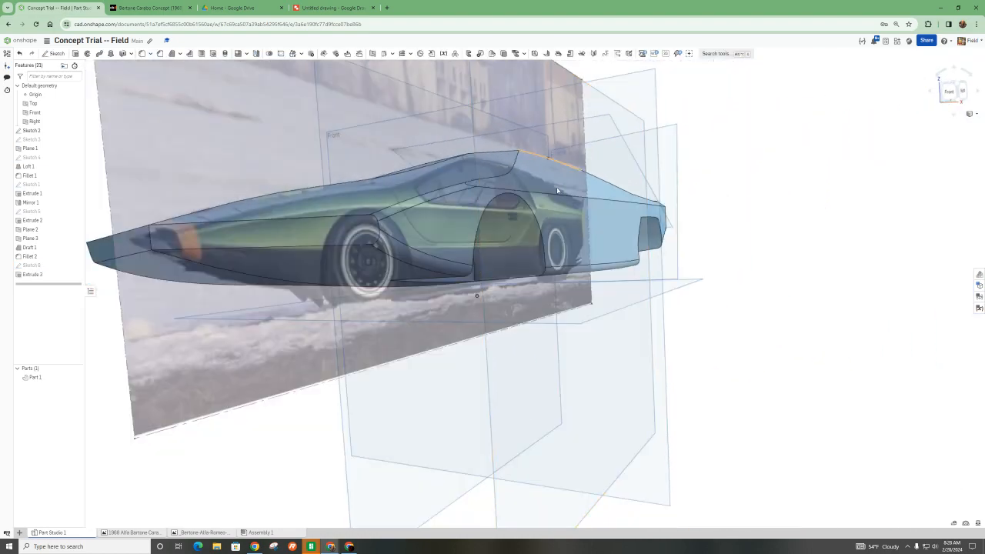
{"action": "double_click", "coordinate": [32, 274]}
{"action": "right_click_drag", "start_coordinate": [308, 277], "coordinate": [312, 260]}
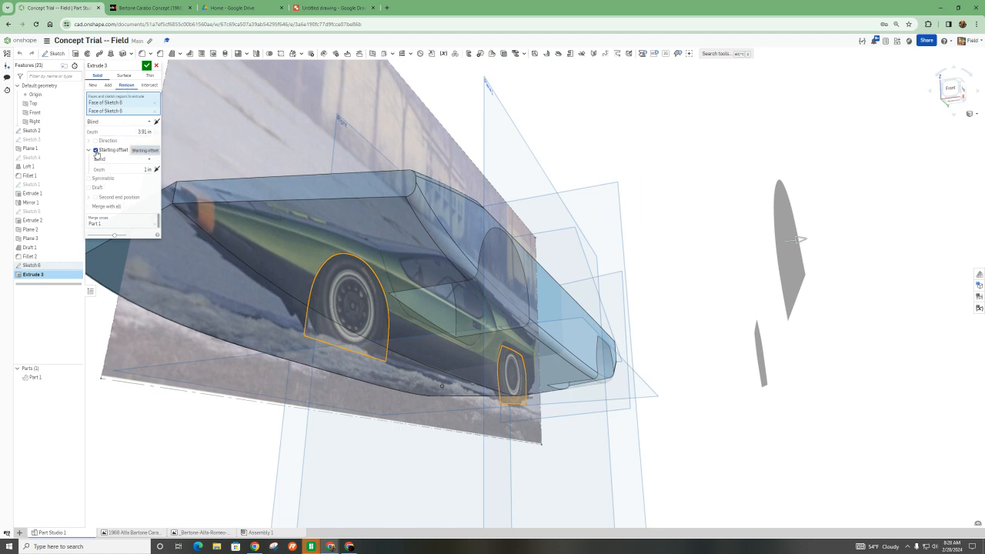
{"action": "right_click_drag", "start_coordinate": [408, 312], "coordinate": [333, 315]}
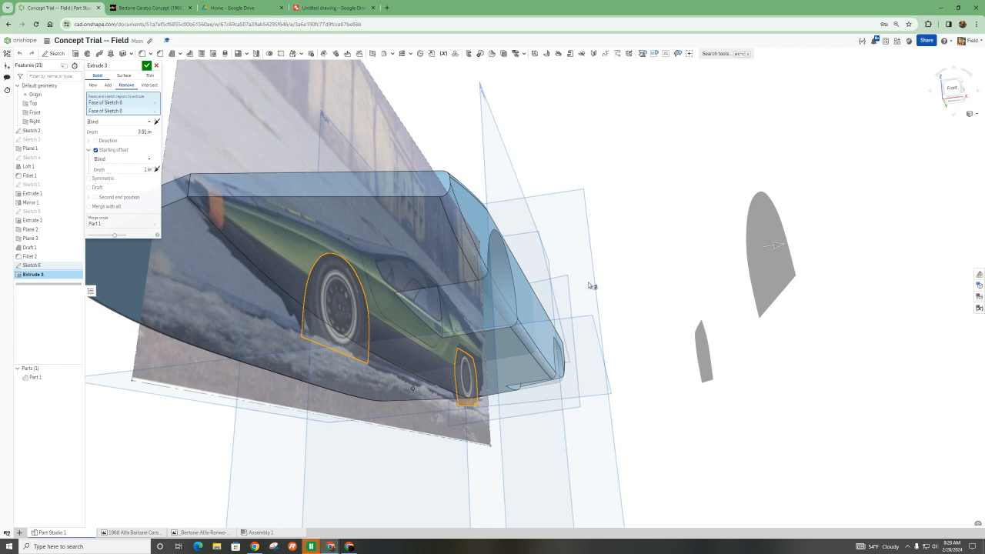
{"action": "right_click_drag", "start_coordinate": [558, 286], "coordinate": [564, 264]}
{"action": "scroll", "coordinate": [526, 325], "scroll_direction": "down", "scroll_amount": 5}
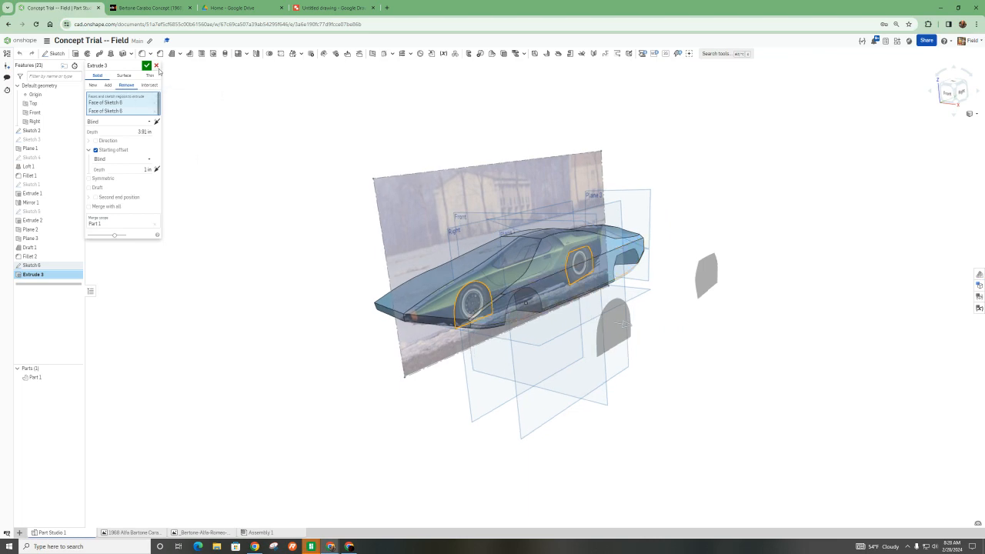
{"action": "left_click", "coordinate": [146, 66]}
- Inspect the finished car body and its wheel arches from the side against the reference photo
{"action": "scroll", "coordinate": [524, 261], "scroll_direction": "up", "scroll_amount": 5}
{"action": "scroll", "coordinate": [596, 309], "scroll_direction": "down", "scroll_amount": 4}
{"action": "right_click_drag", "start_coordinate": [707, 404], "coordinate": [596, 382]}
{"action": "scroll", "coordinate": [589, 379], "scroll_direction": "down", "scroll_amount": 4}
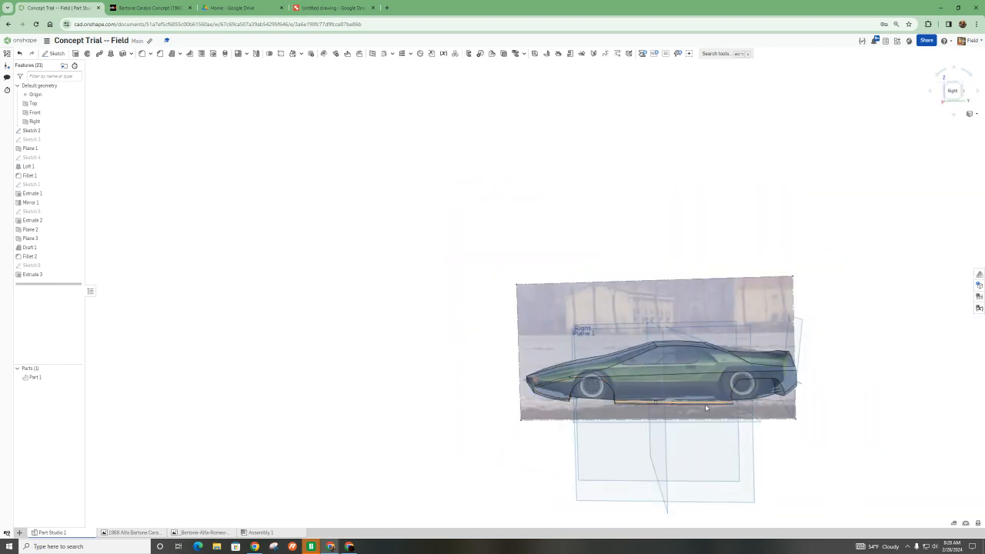
{"action": "scroll", "coordinate": [705, 404], "scroll_direction": "up", "scroll_amount": 3}
{"action": "scroll", "coordinate": [551, 373], "scroll_direction": "down", "scroll_amount": 2}
{"action": "scroll", "coordinate": [732, 403], "scroll_direction": "up", "scroll_amount": 3}
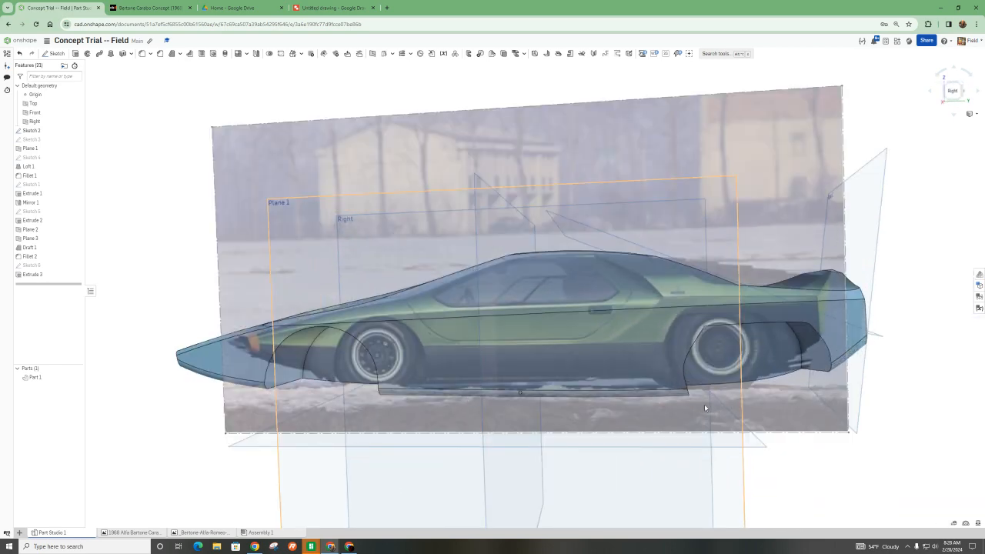